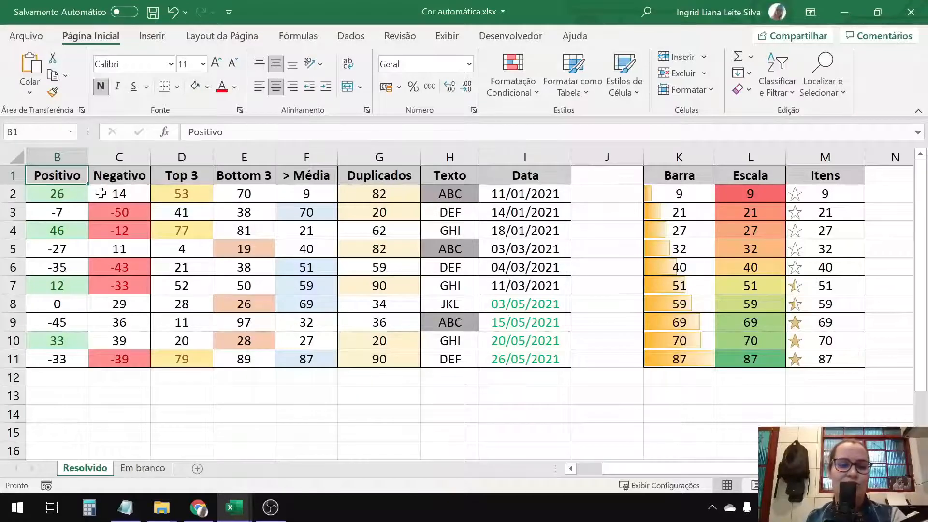
Step: Examine the highlighting in the Resolvido sheet's main table, going through its columns from Positivo to Data
{"action": "left_click_drag", "start_coordinate": [101, 193], "coordinate": [76, 356]}
{"action": "left_click", "coordinate": [58, 195]}
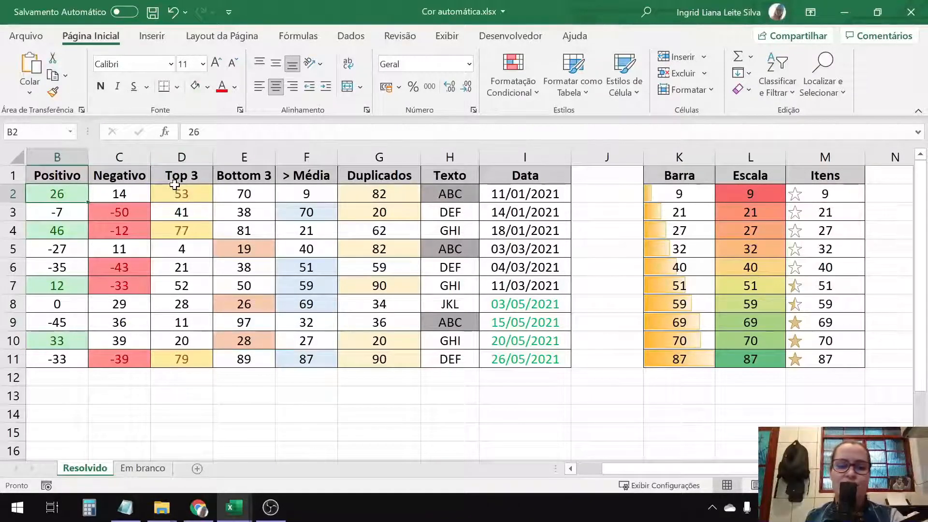
{"action": "left_click", "coordinate": [174, 179]}
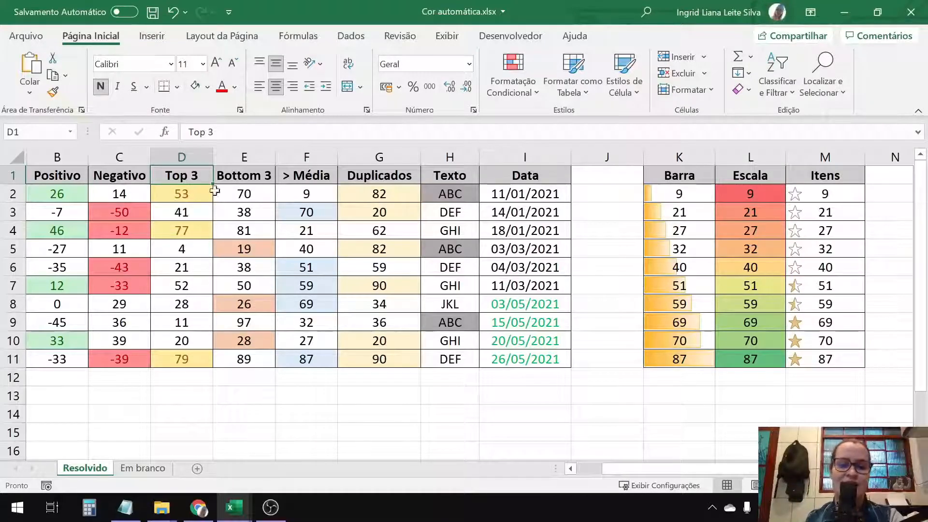
{"action": "left_click", "coordinate": [238, 175]}
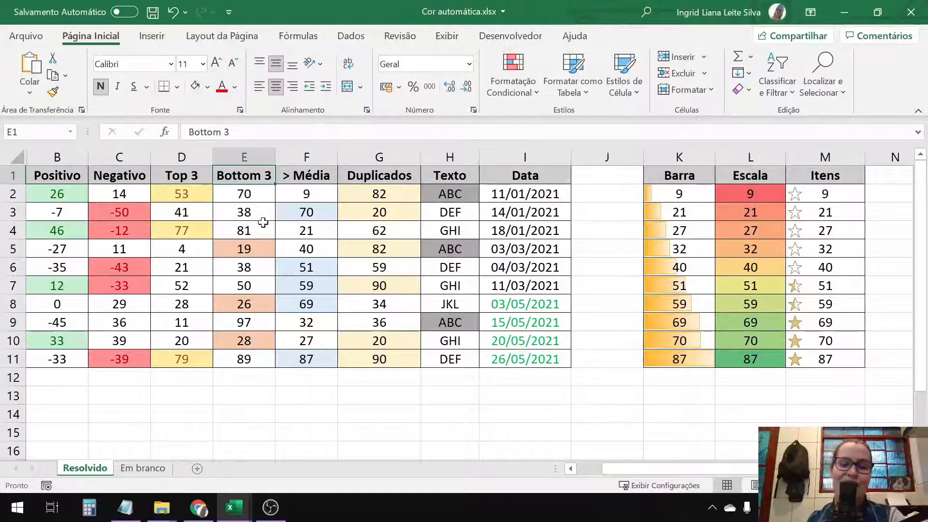
{"action": "left_click", "coordinate": [295, 186]}
{"action": "left_click", "coordinate": [302, 179]}
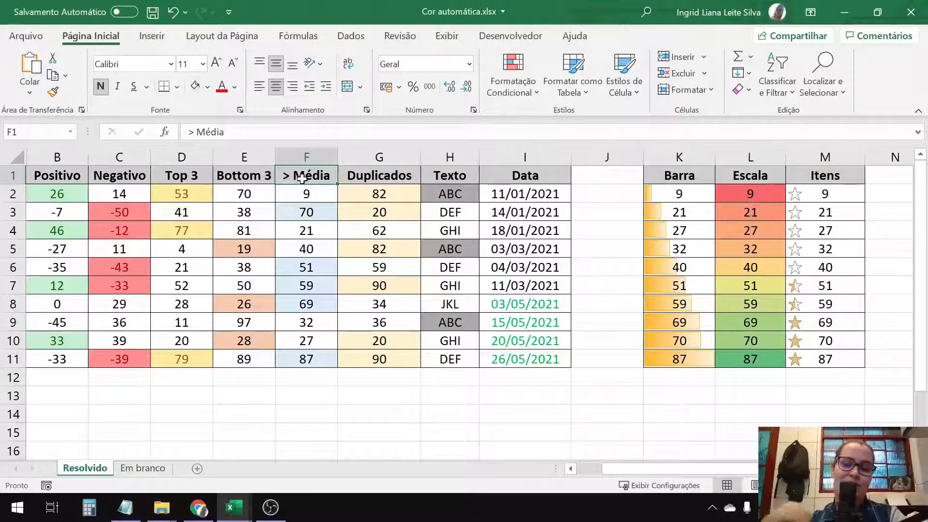
{"action": "left_click", "coordinate": [383, 170]}
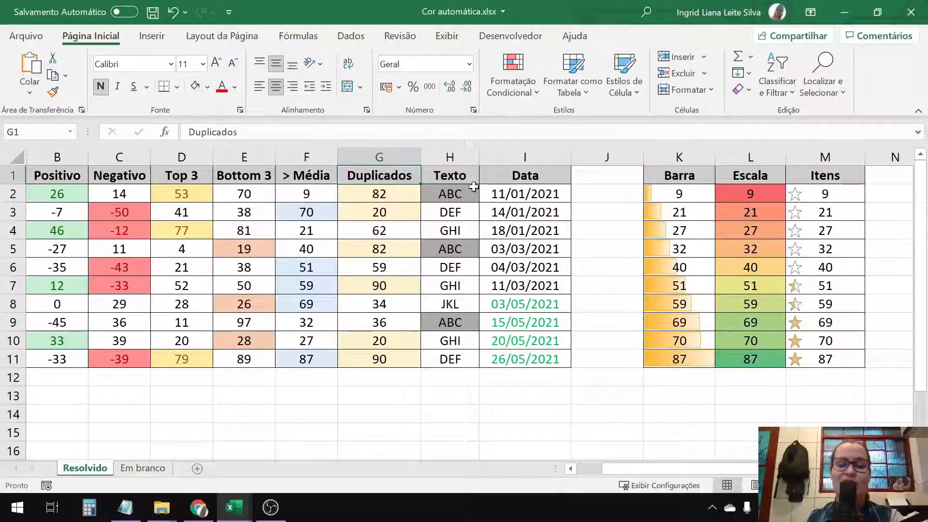
{"action": "left_click", "coordinate": [437, 169]}
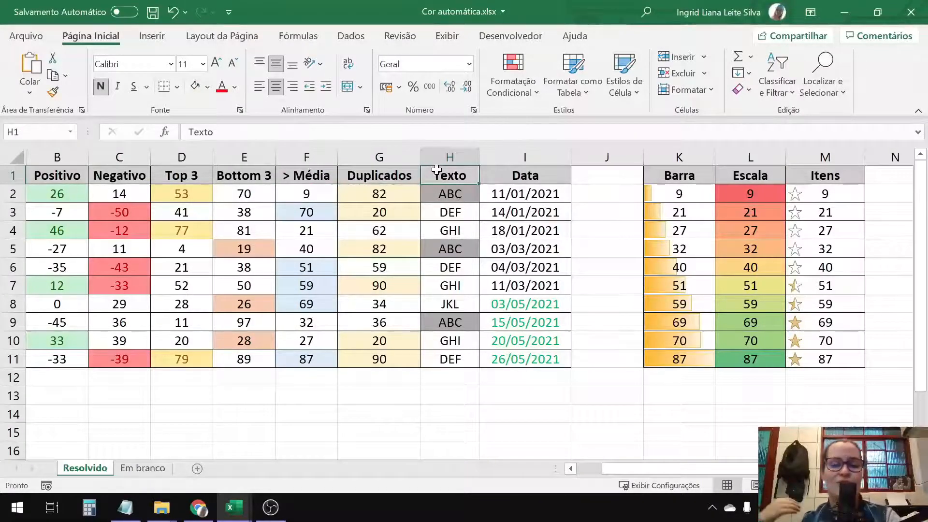
{"action": "left_click", "coordinate": [491, 173]}
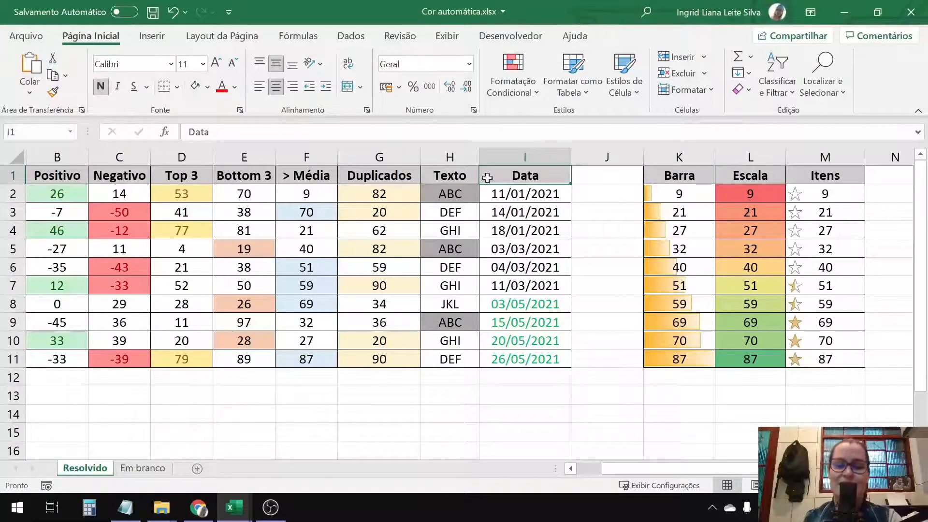
Step: Examine the data bars, colour scale and star icons in the Barra, Escala and Itens columns
{"action": "left_click", "coordinate": [692, 196]}
{"action": "left_click", "coordinate": [690, 175]}
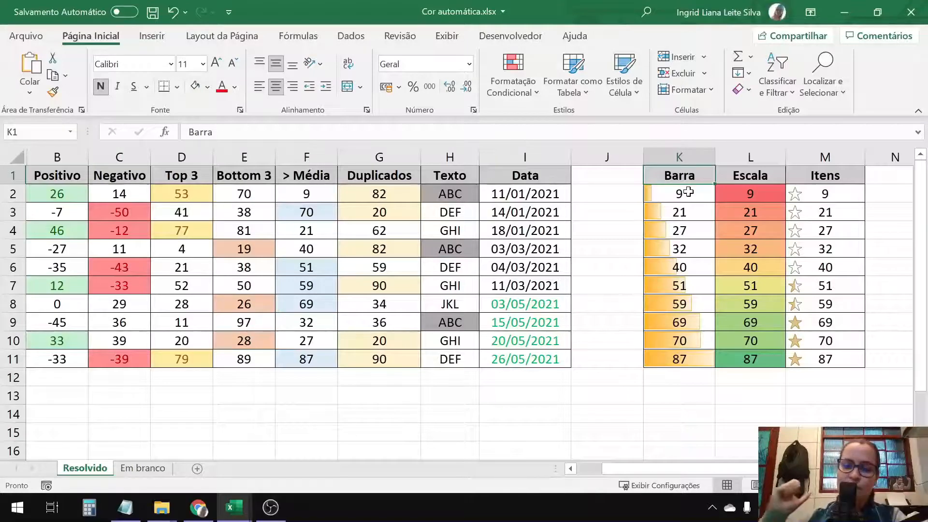
{"action": "left_click_drag", "start_coordinate": [688, 193], "coordinate": [699, 354]}
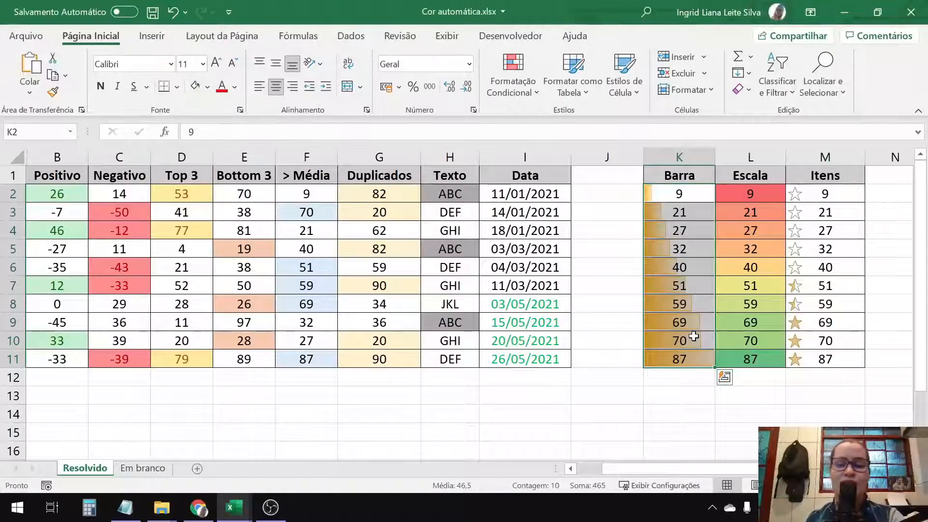
{"action": "left_click", "coordinate": [763, 199]}
{"action": "left_click_drag", "start_coordinate": [766, 207], "coordinate": [764, 364]}
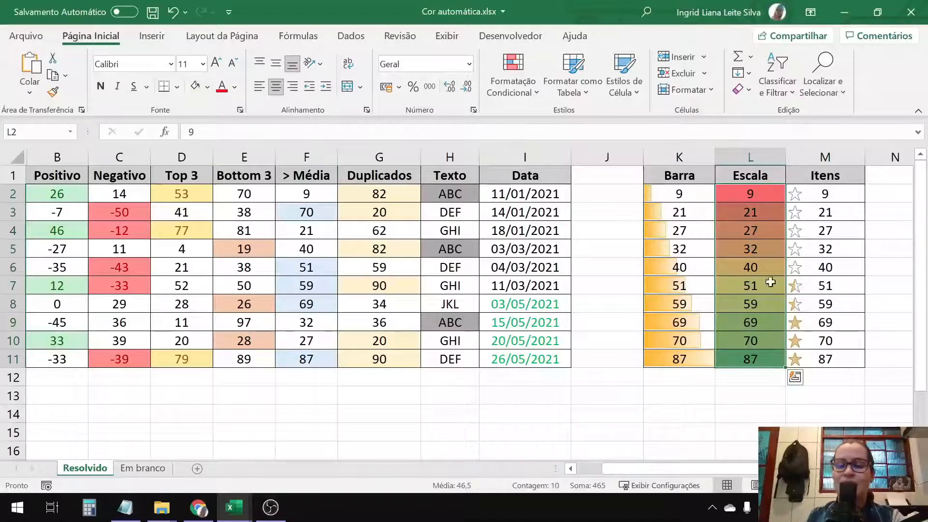
{"action": "left_click_drag", "start_coordinate": [816, 196], "coordinate": [823, 367]}
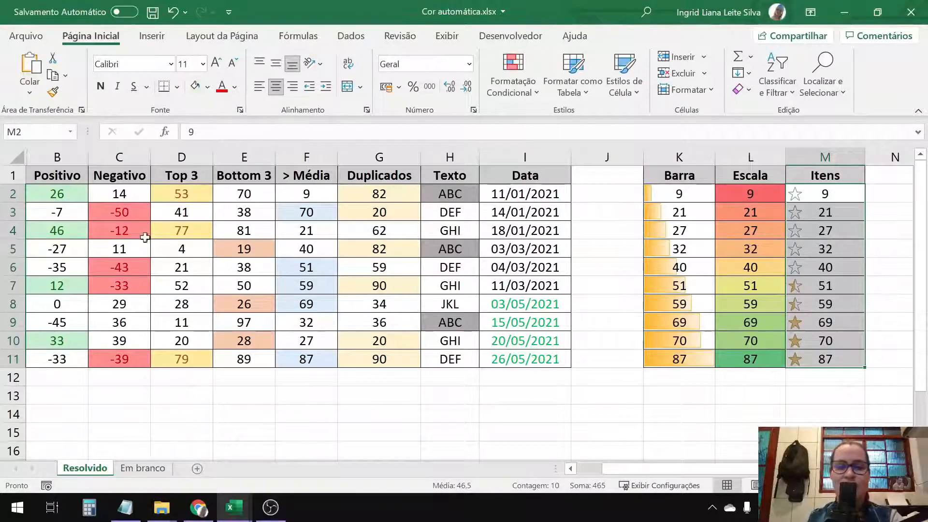
{"action": "left_click", "coordinate": [70, 177]}
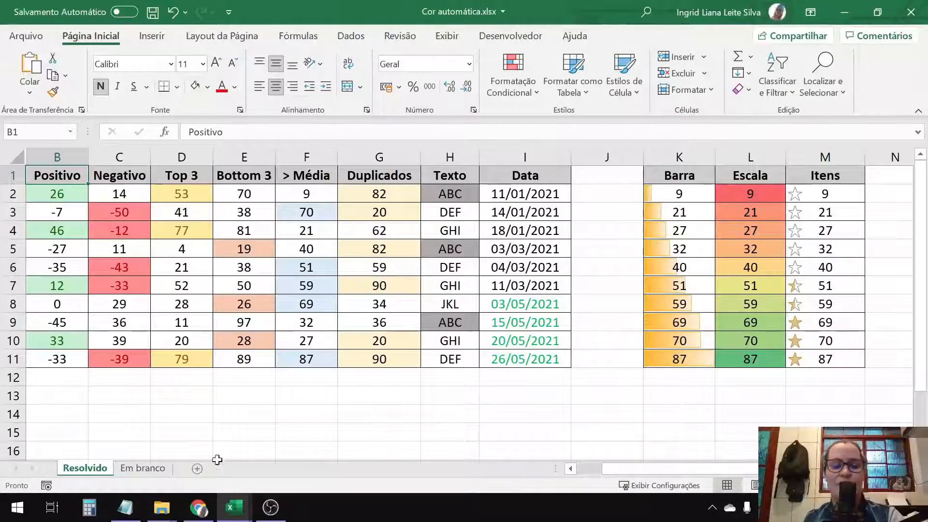
Step: Switch to the Em branco sheet and select the Positivo values in B2:B11
{"action": "left_click", "coordinate": [150, 469]}
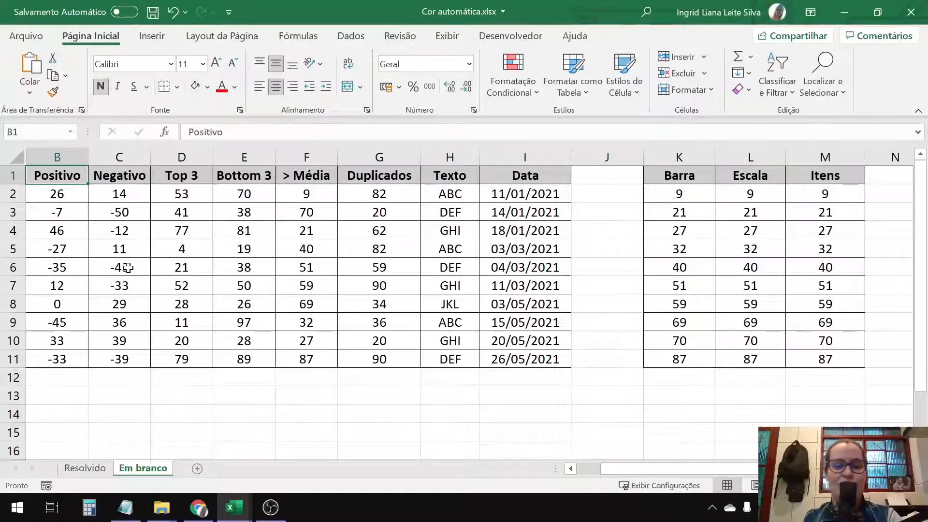
{"action": "left_click", "coordinate": [53, 193]}
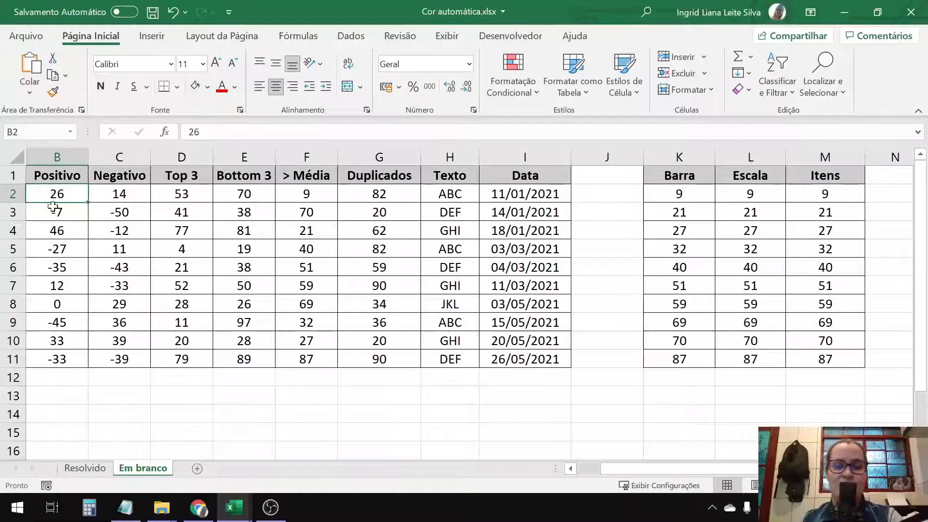
{"action": "left_click_drag", "start_coordinate": [53, 207], "coordinate": [57, 356]}
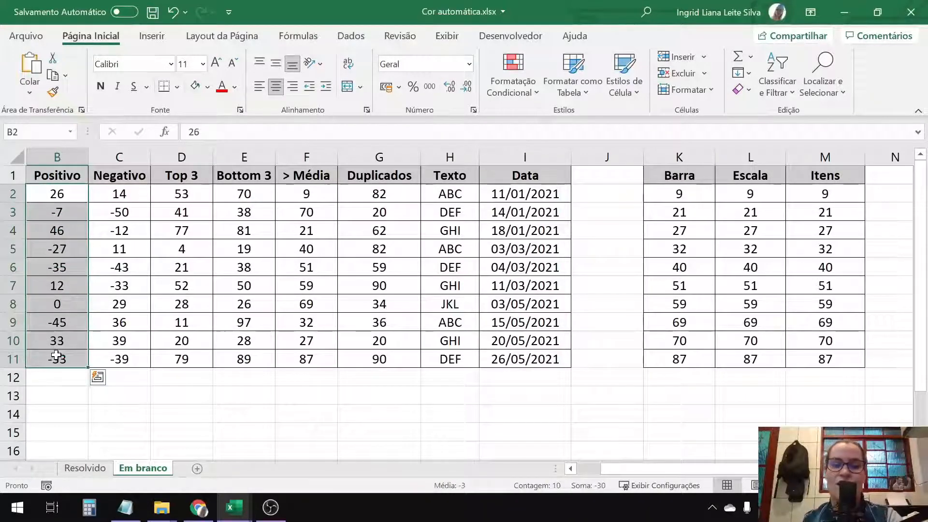
{"action": "left_click", "coordinate": [61, 190]}
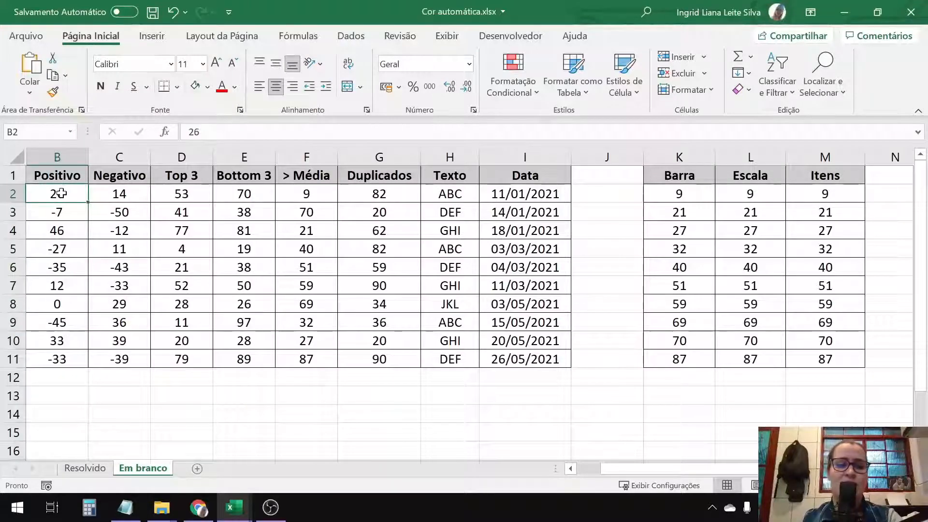
{"action": "left_click_drag", "start_coordinate": [62, 190], "coordinate": [49, 358]}
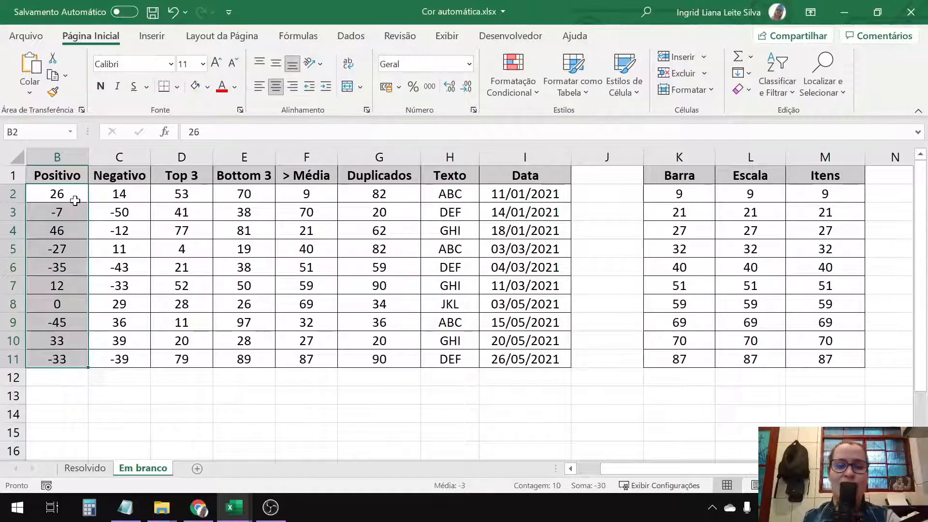
{"action": "left_click_drag", "start_coordinate": [75, 200], "coordinate": [68, 358]}
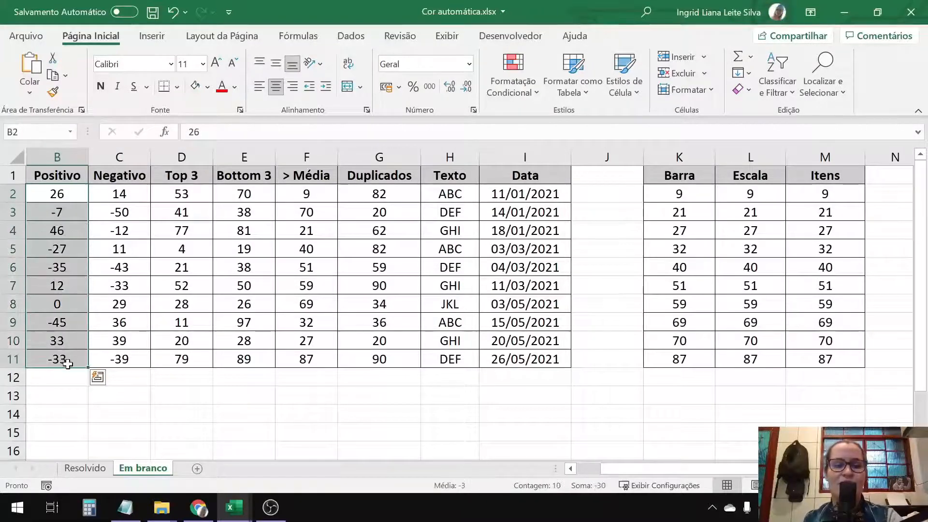
{"action": "left_click", "coordinate": [48, 196]}
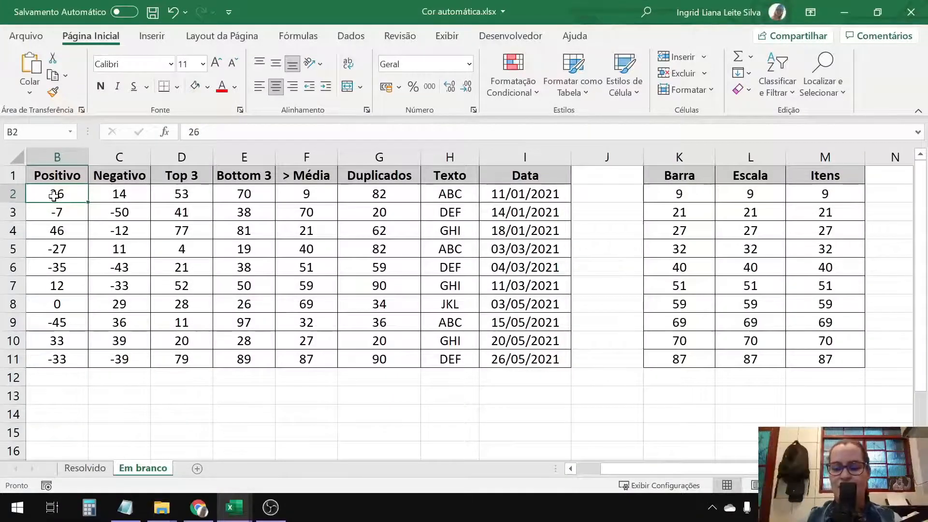
{"action": "key", "text": "ctrl+shift+Down"}
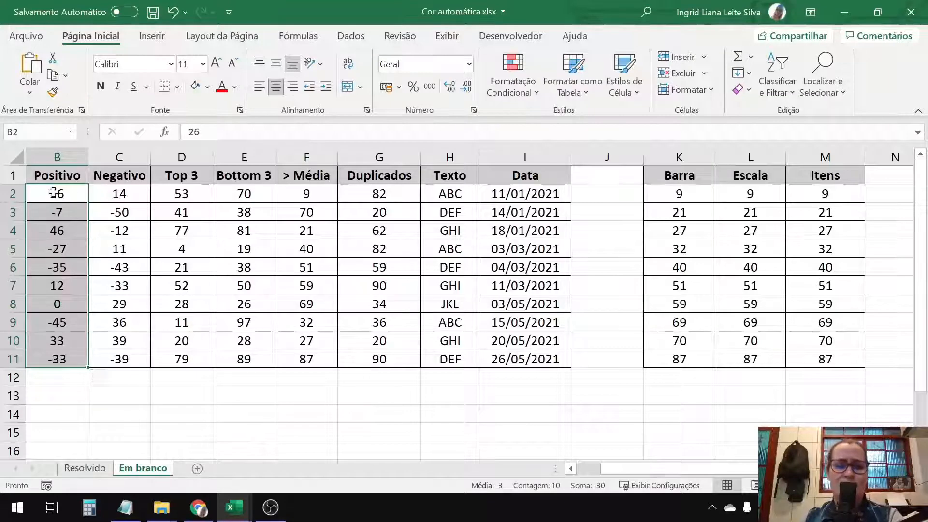
{"action": "left_click_drag", "start_coordinate": [56, 193], "coordinate": [527, 356]}
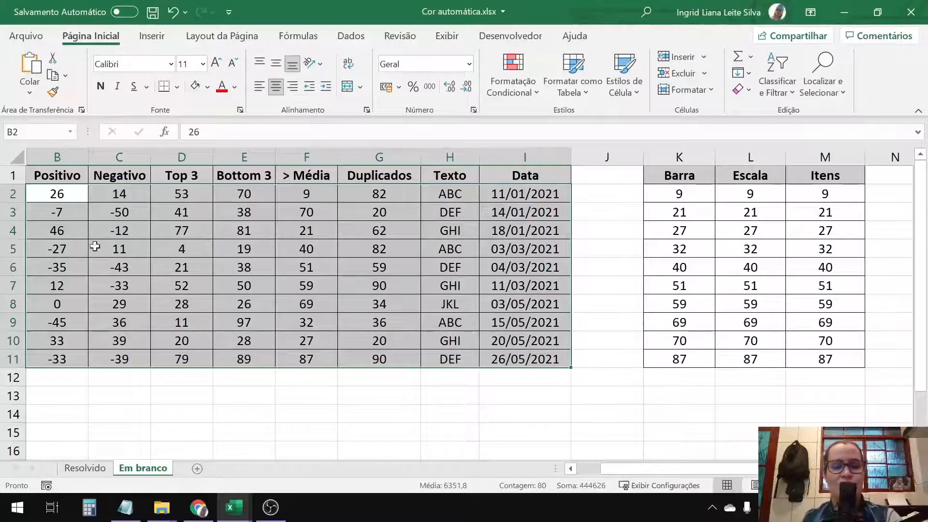
{"action": "left_click_drag", "start_coordinate": [78, 197], "coordinate": [77, 354]}
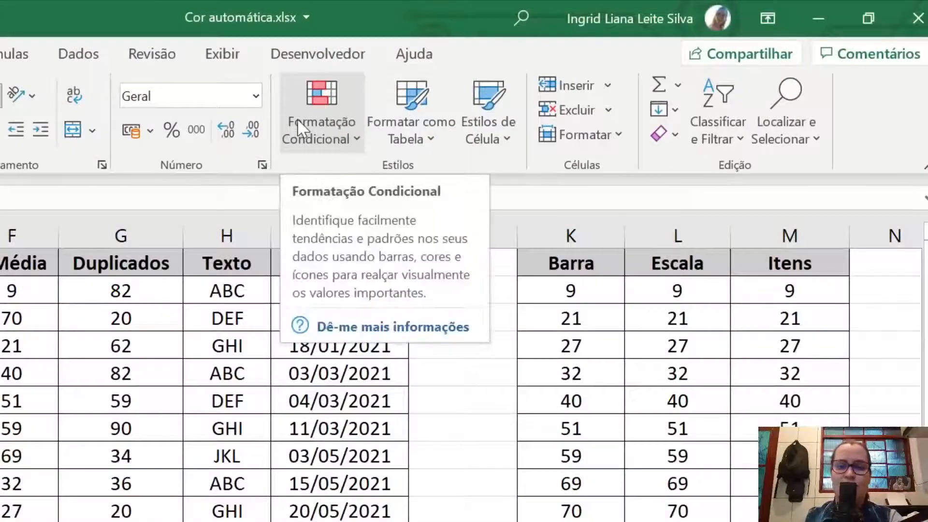
Step: Start a "É Maior do que" conditional formatting rule on the Positivo values with a threshold of 0
{"action": "left_click", "coordinate": [298, 121]}
{"action": "left_click", "coordinate": [162, 62]}
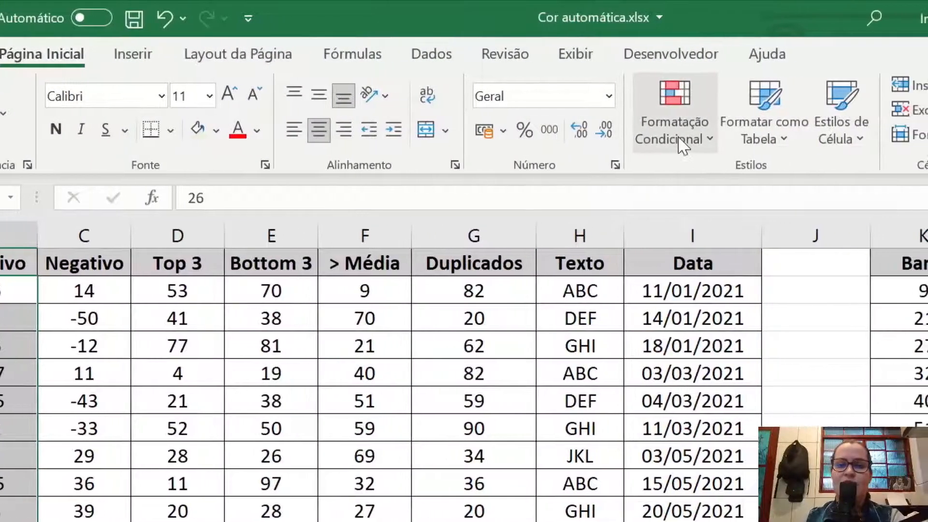
{"action": "left_click", "coordinate": [676, 141]}
{"action": "mouse_move", "coordinate": [764, 183]}
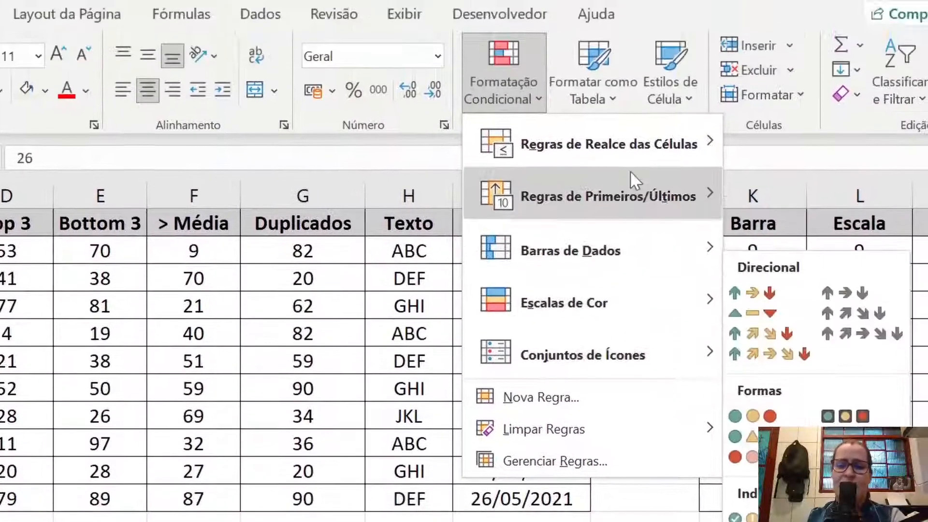
{"action": "mouse_move", "coordinate": [580, 69]}
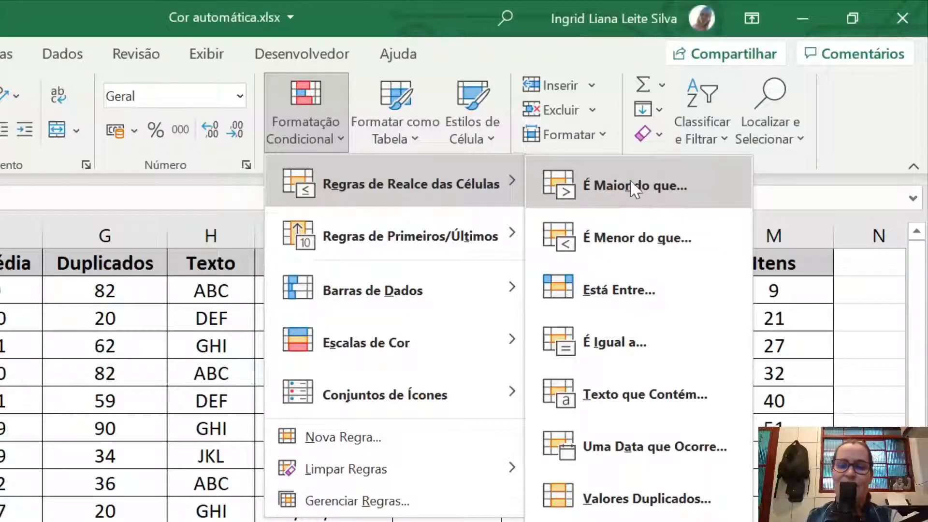
{"action": "left_click", "coordinate": [631, 180]}
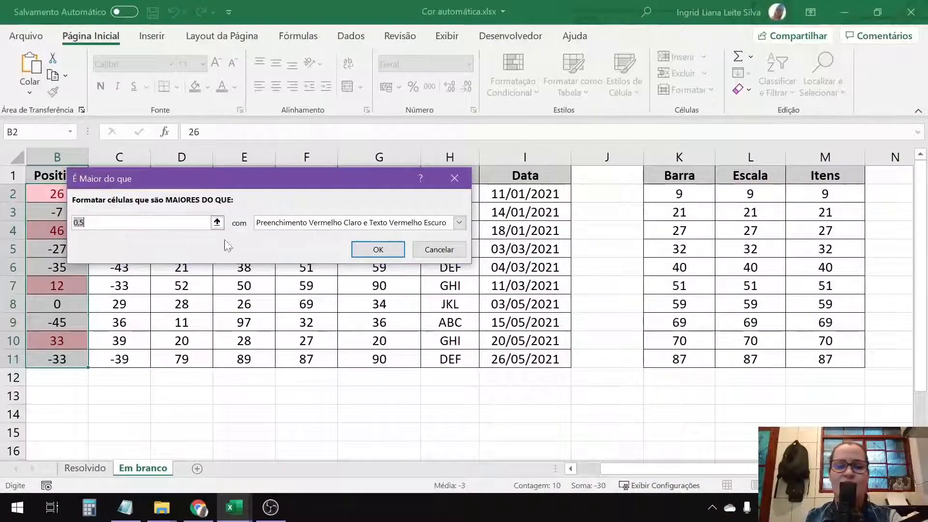
{"action": "left_click_drag", "start_coordinate": [186, 175], "coordinate": [349, 161]}
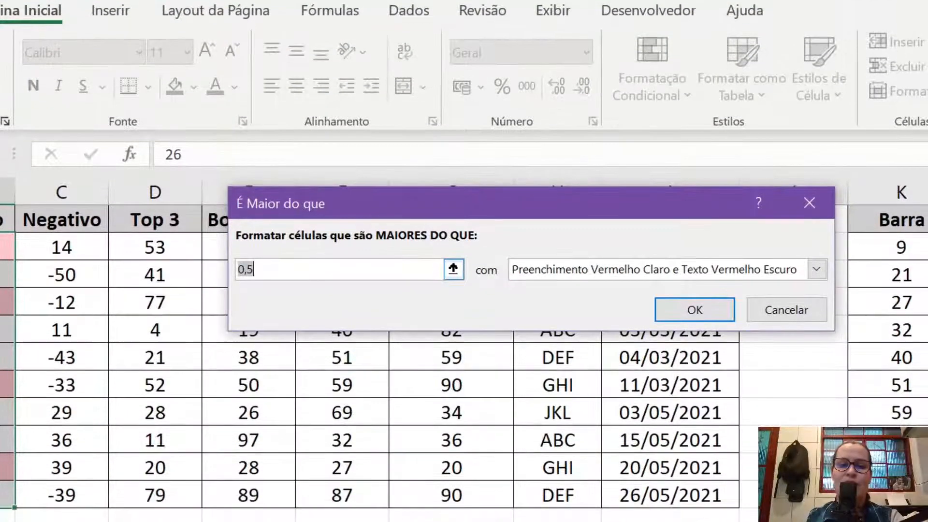
{"action": "key", "text": "Right"}
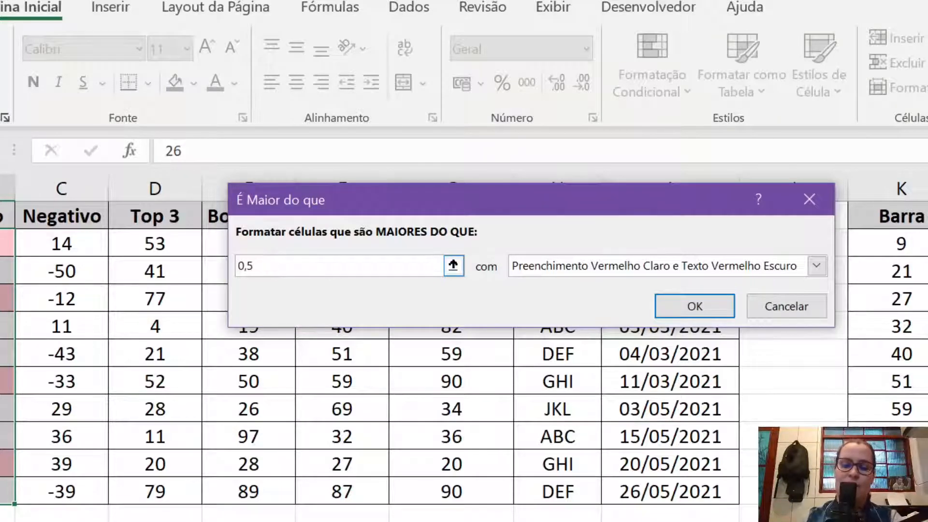
{"action": "key", "text": "BackSpace"}
{"action": "key", "text": "BackSpace"}
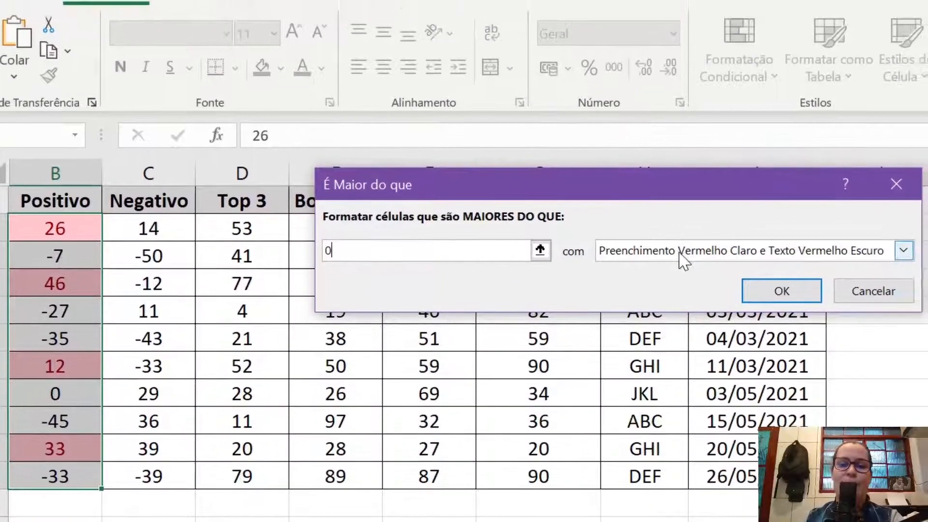
Step: Give the Positivo rule the format "Preenchimento Verde e Texto Verde Escuro" and apply it
{"action": "left_click", "coordinate": [709, 247]}
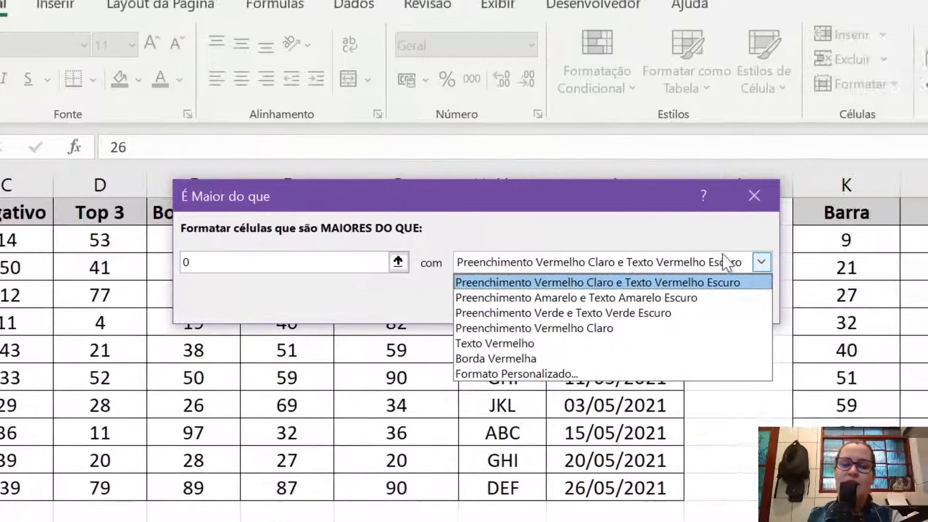
{"action": "left_click", "coordinate": [761, 262]}
{"action": "left_click", "coordinate": [761, 261]}
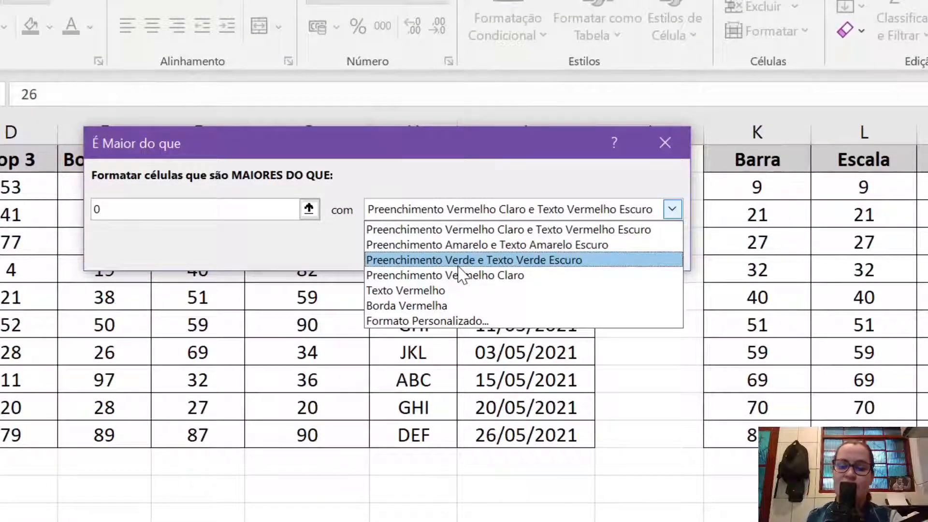
{"action": "left_click", "coordinate": [458, 266]}
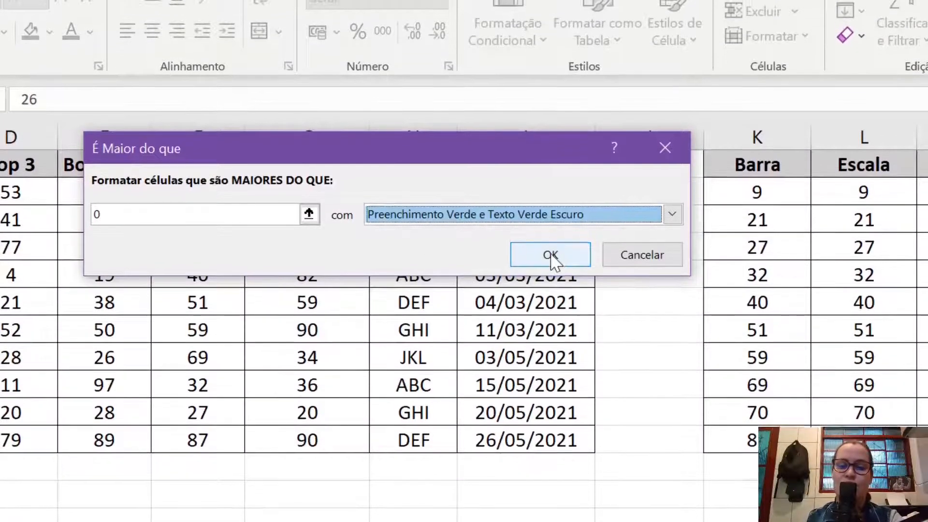
{"action": "left_click", "coordinate": [551, 257]}
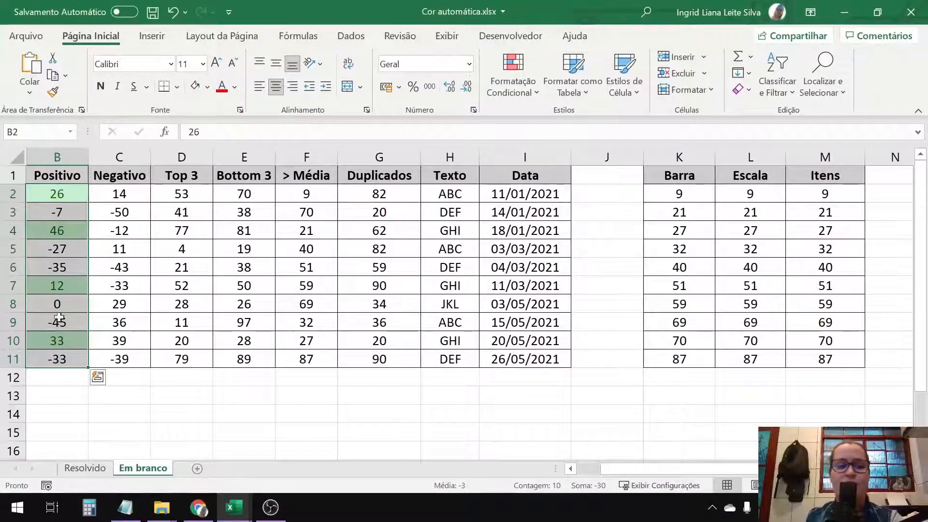
{"action": "left_click", "coordinate": [56, 211]}
{"action": "left_click", "coordinate": [69, 196]}
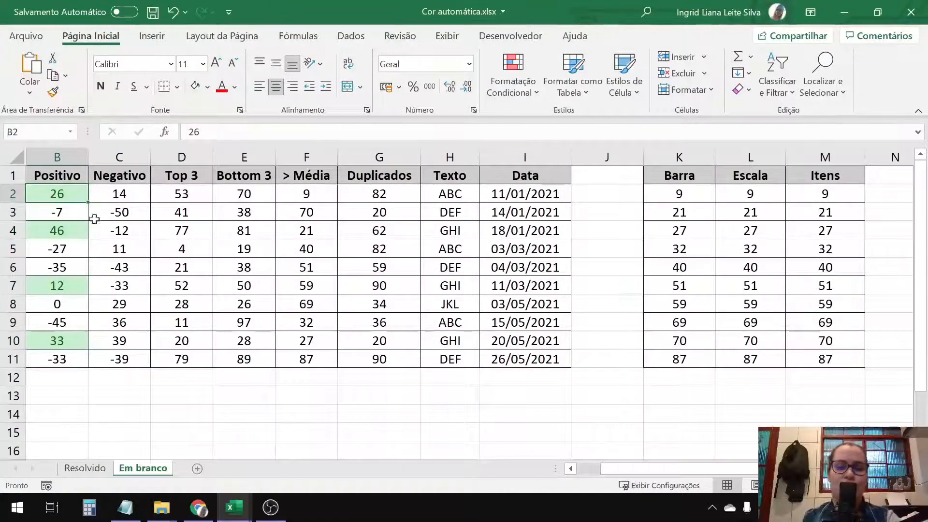
Step: Start a new highlight rule on the Negativo values in C2:C11 for cell values "é menor ou igual a" 0
{"action": "left_click_drag", "start_coordinate": [118, 194], "coordinate": [114, 358]}
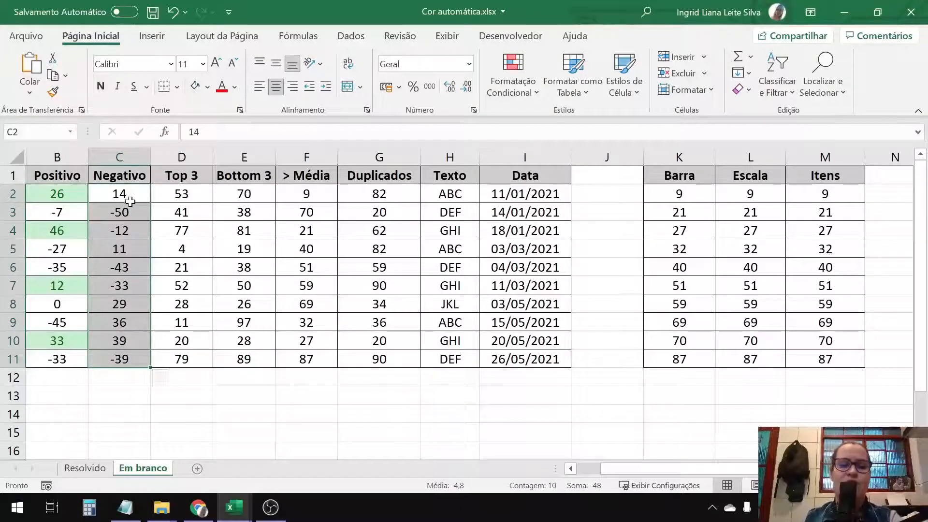
{"action": "left_click", "coordinate": [518, 94]}
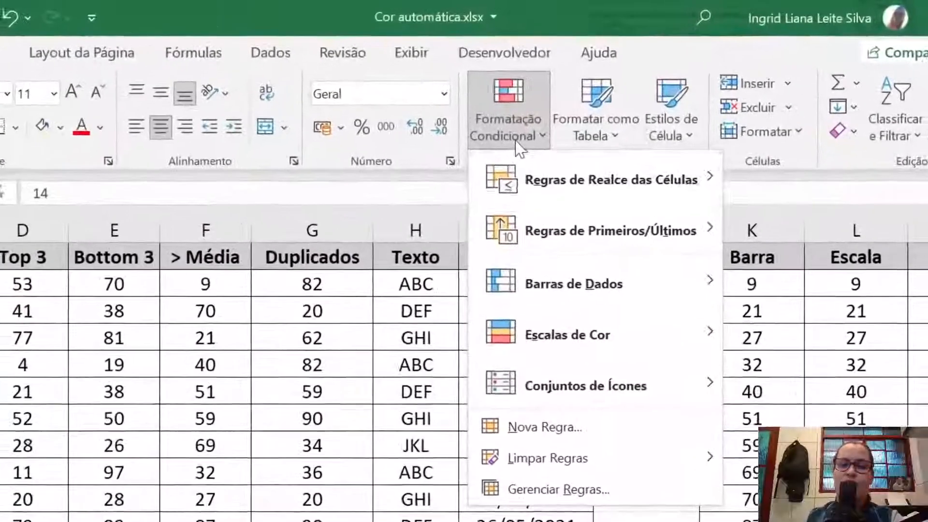
{"action": "mouse_move", "coordinate": [607, 159]}
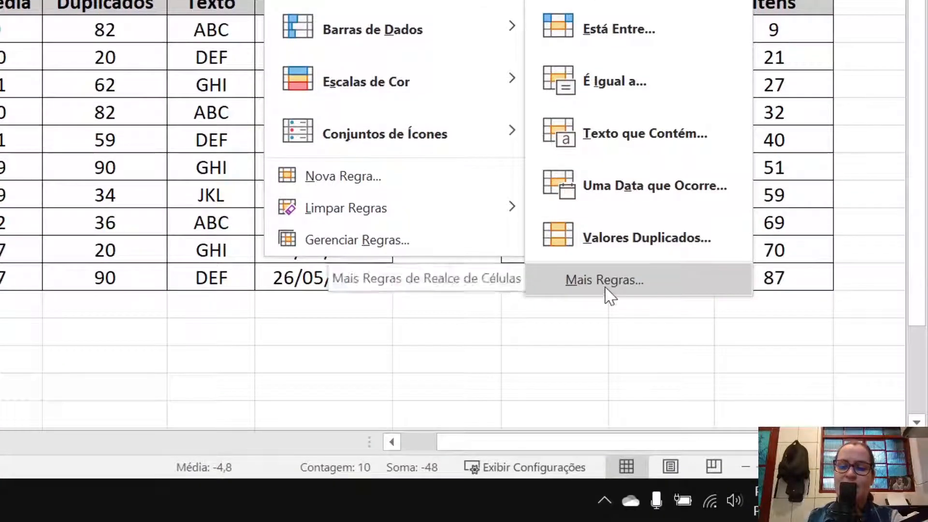
{"action": "left_click", "coordinate": [607, 292]}
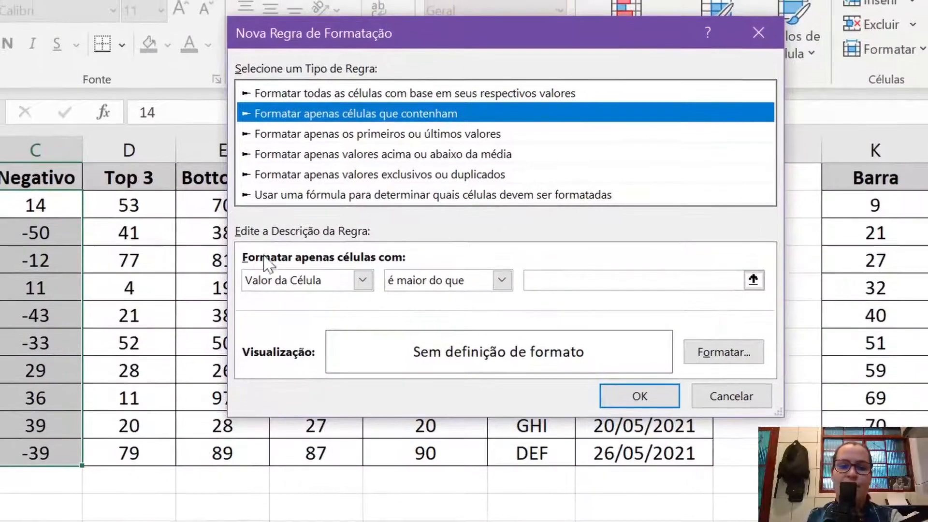
{"action": "left_click", "coordinate": [363, 280]}
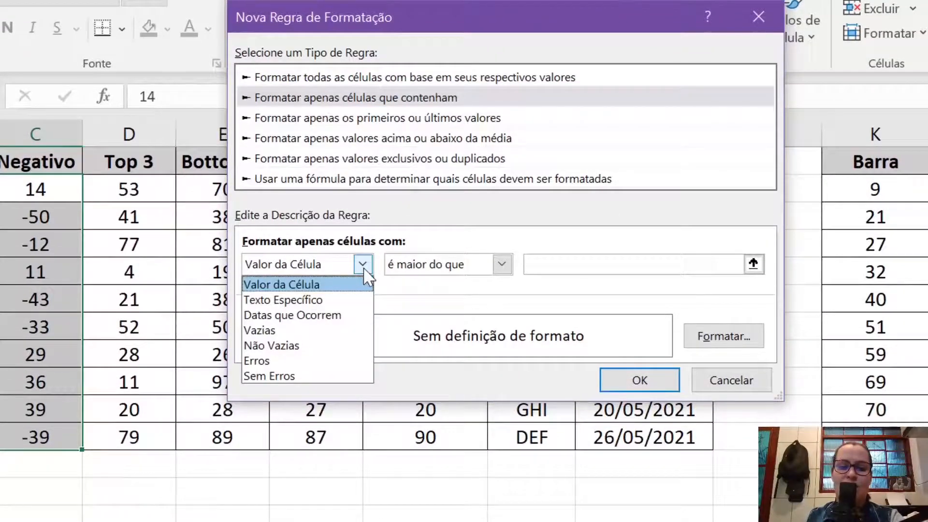
{"action": "left_click", "coordinate": [364, 270]}
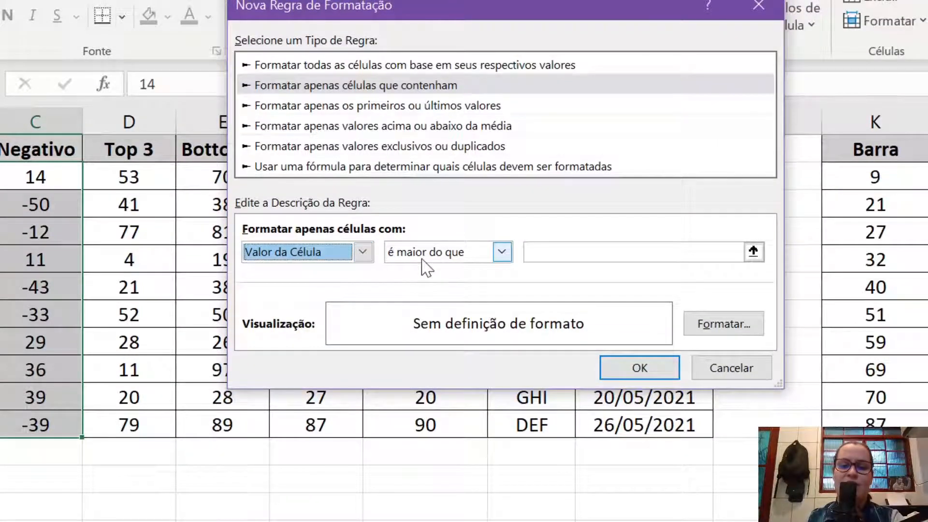
{"action": "left_click", "coordinate": [501, 253]}
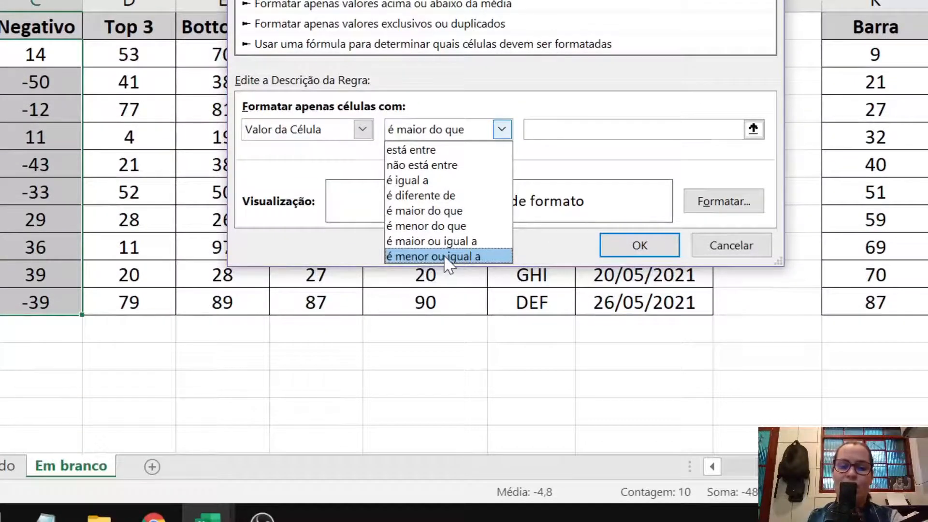
{"action": "left_click", "coordinate": [447, 256]}
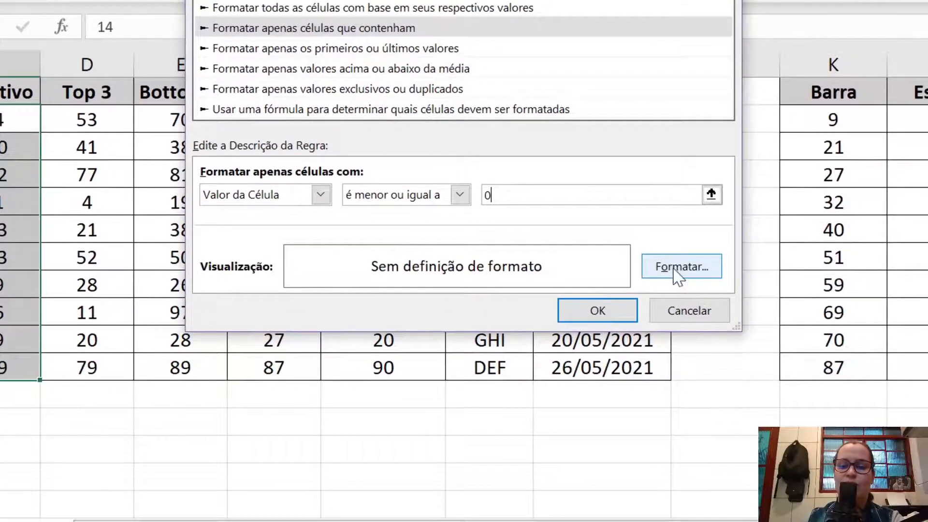
Step: Open the format settings of the Negativo rule and set its font colour to the standard dark red
{"action": "left_click", "coordinate": [677, 270]}
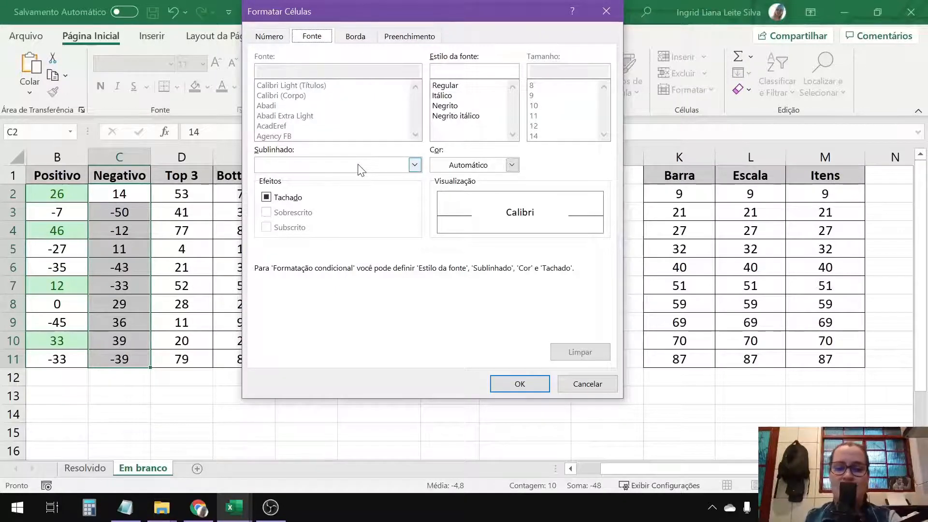
{"action": "left_click", "coordinate": [512, 164]}
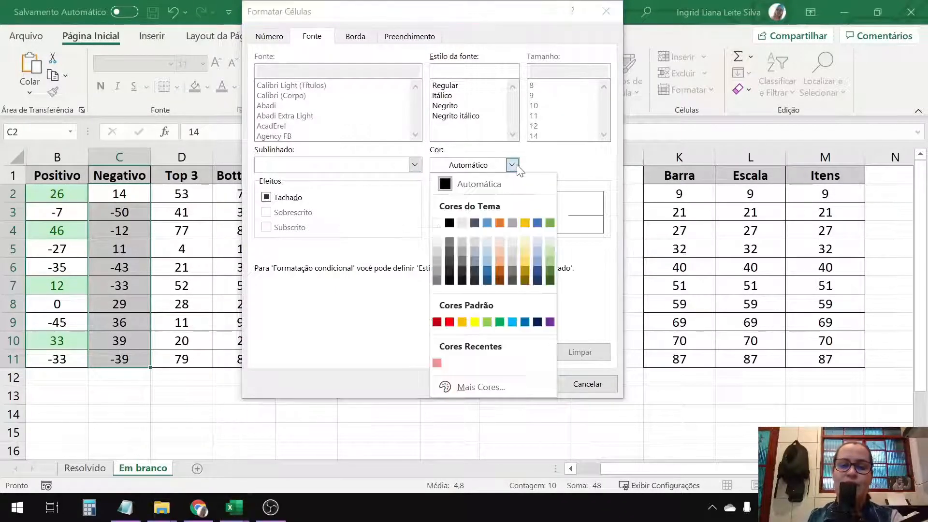
{"action": "left_click", "coordinate": [437, 323]}
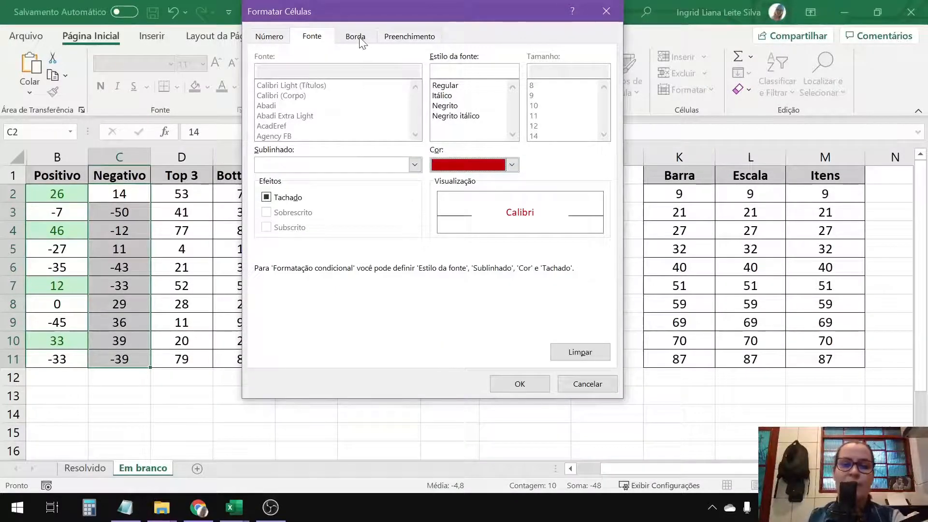
Step: Give the Negativo rule a light red fill by lightening the standard dark red into a custom colour
{"action": "left_click", "coordinate": [400, 39]}
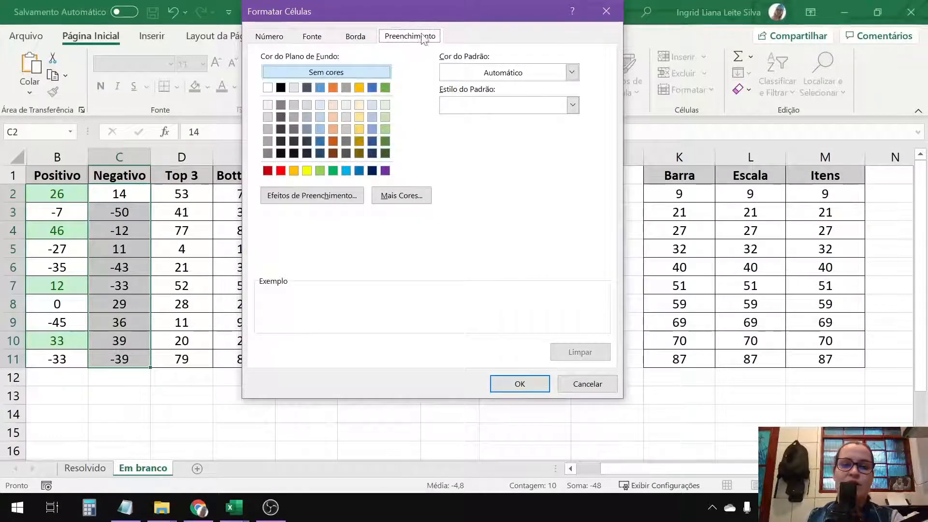
{"action": "left_click", "coordinate": [268, 171]}
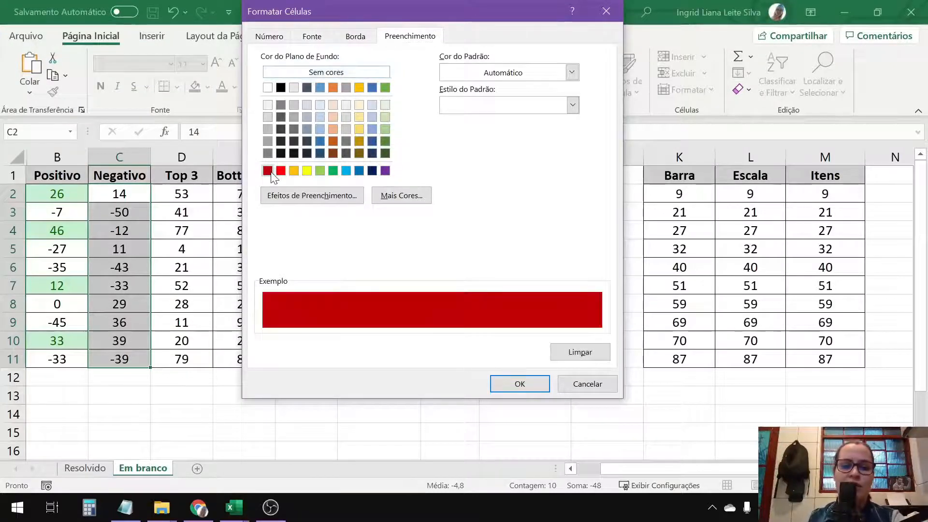
{"action": "left_click", "coordinate": [402, 196]}
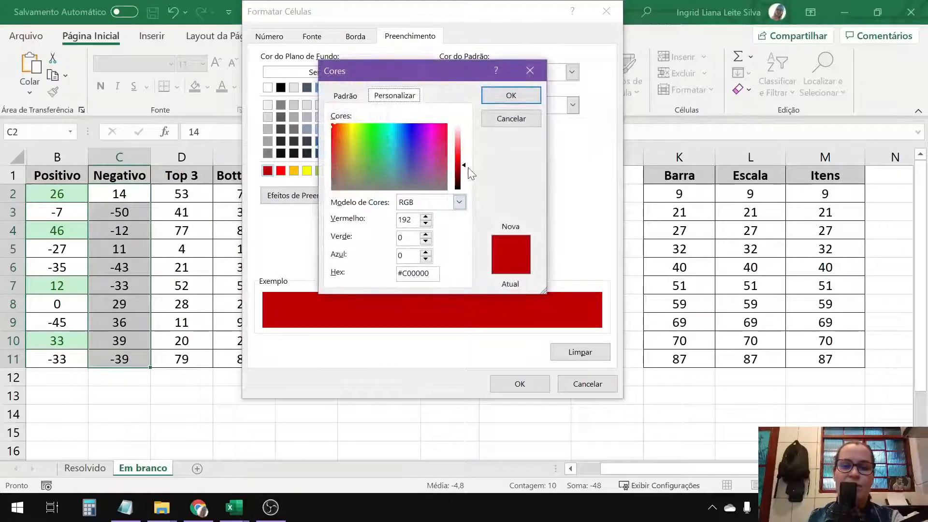
{"action": "left_click_drag", "start_coordinate": [468, 167], "coordinate": [463, 137]}
{"action": "left_click", "coordinate": [498, 97]}
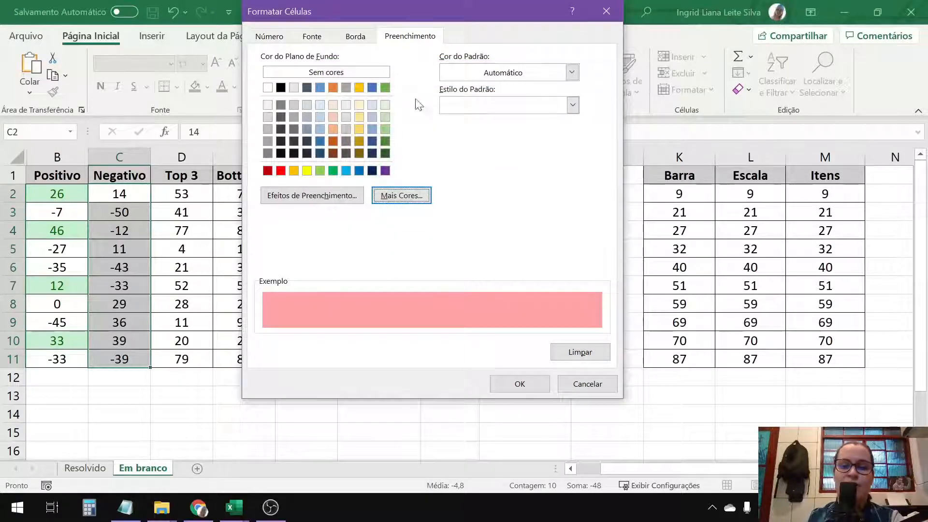
Step: Review the border, number and font format options, keep the chosen format and apply the rule to the Negativo values
{"action": "left_click", "coordinate": [354, 39]}
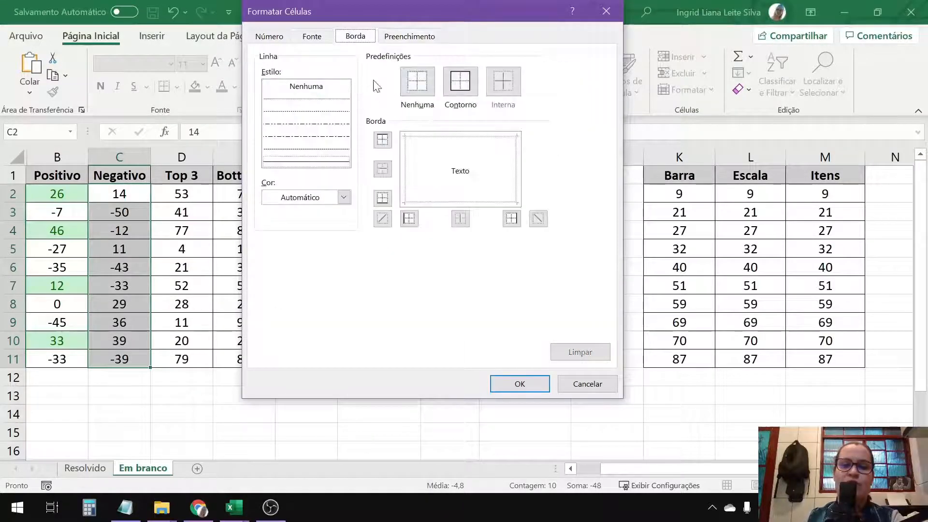
{"action": "left_click", "coordinate": [279, 39]}
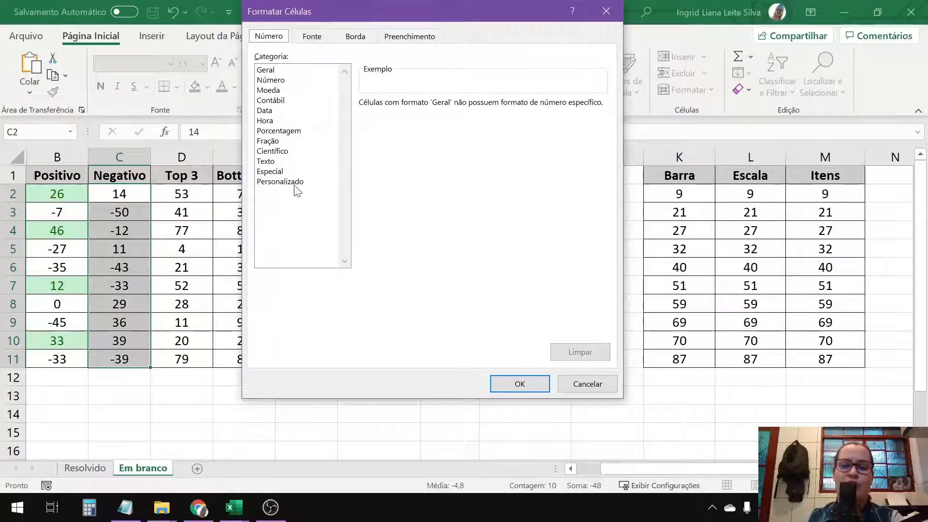
{"action": "left_click", "coordinate": [311, 38]}
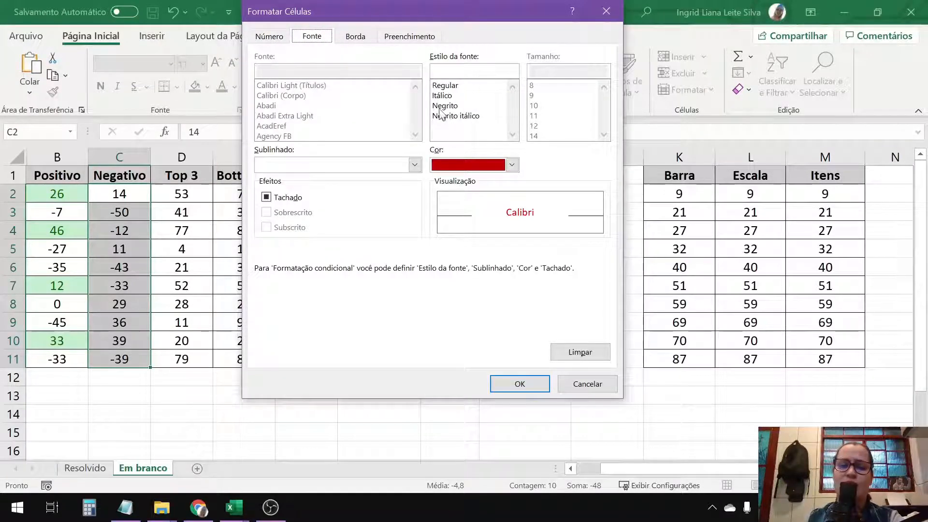
{"action": "left_click", "coordinate": [353, 37]}
{"action": "left_click", "coordinate": [423, 37]}
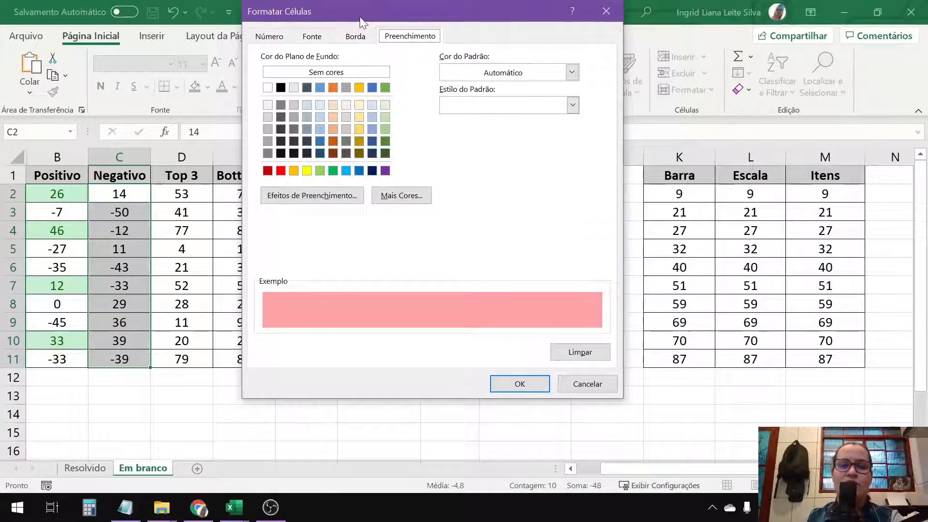
{"action": "left_click_drag", "start_coordinate": [361, 21], "coordinate": [360, 27]}
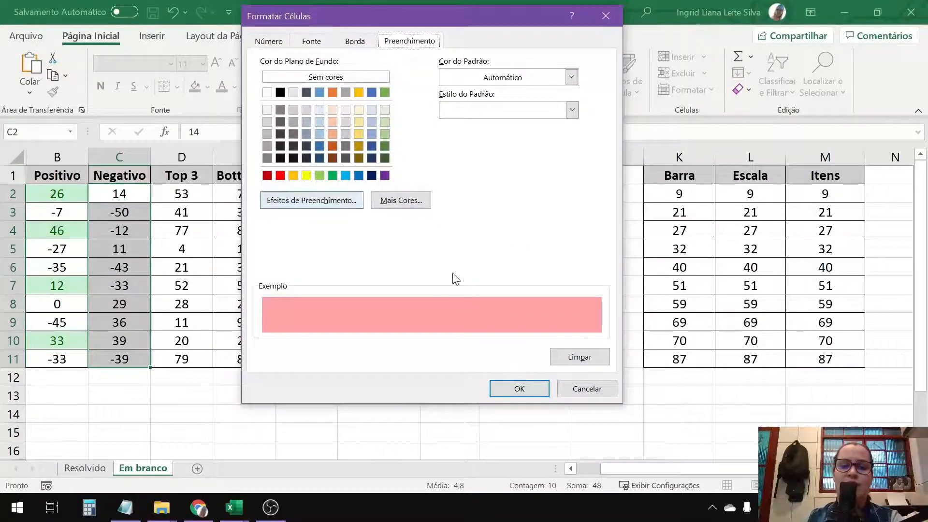
{"action": "left_click", "coordinate": [517, 387]}
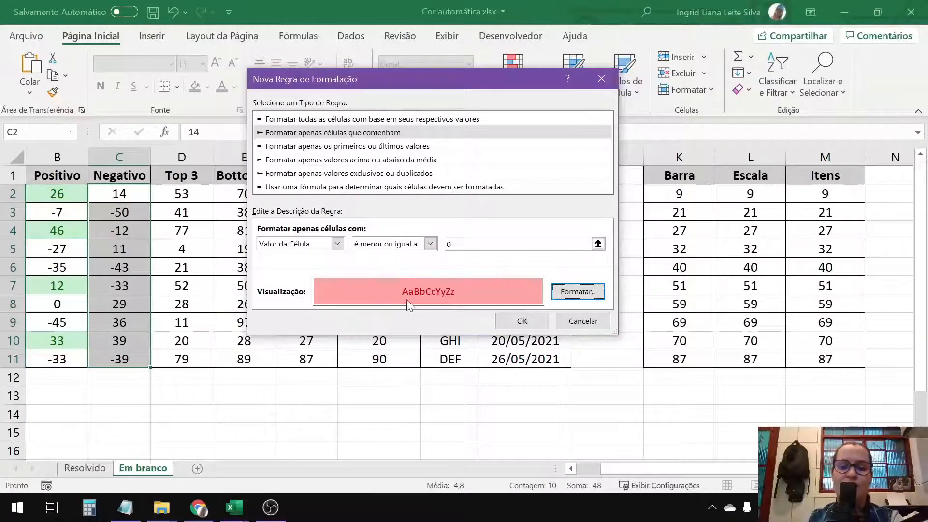
{"action": "left_click", "coordinate": [522, 328]}
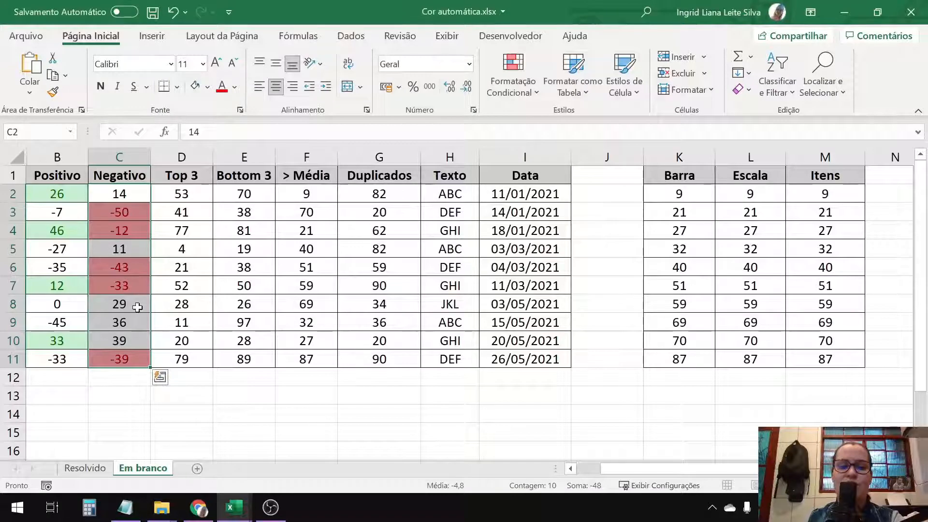
Step: Enter 0 in cell C9 of the Negativo column to test the rule with a zero value
{"action": "left_click", "coordinate": [130, 322]}
{"action": "type", "text": "0"}
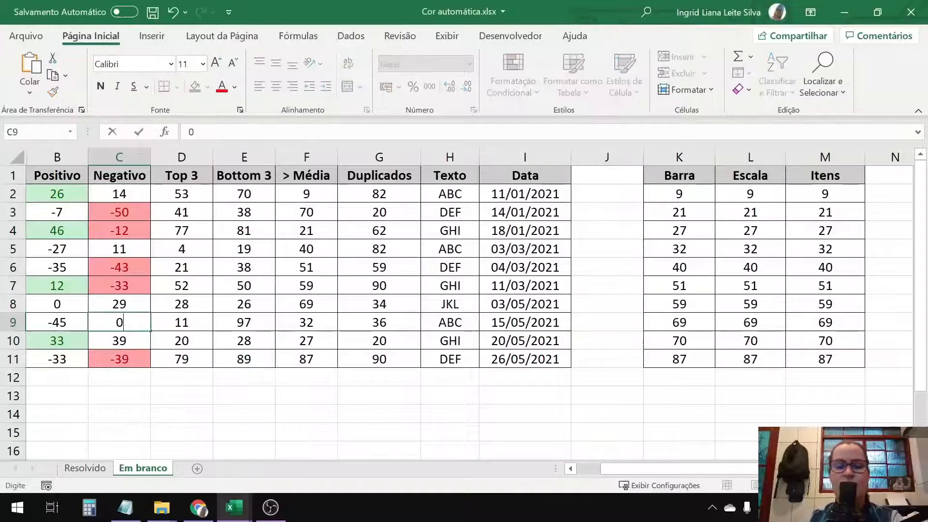
{"action": "key", "text": "Return"}
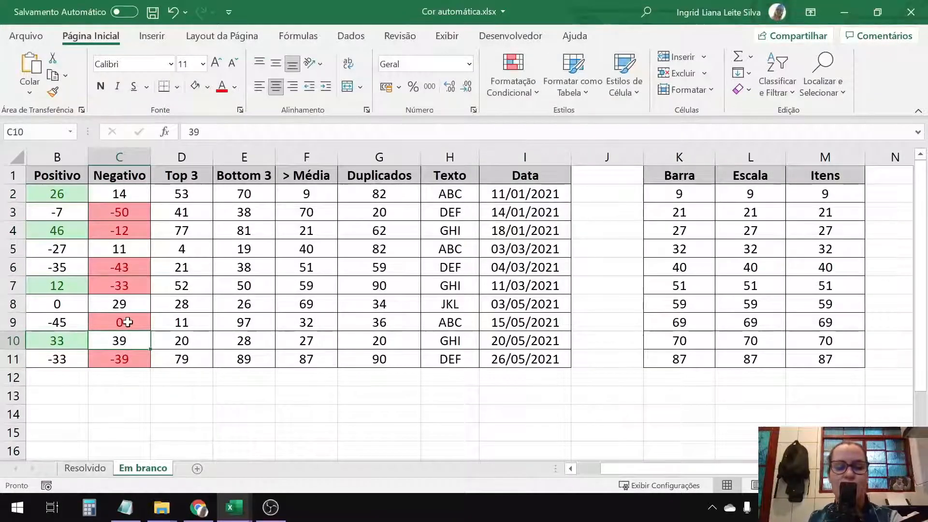
{"action": "left_click", "coordinate": [121, 322]}
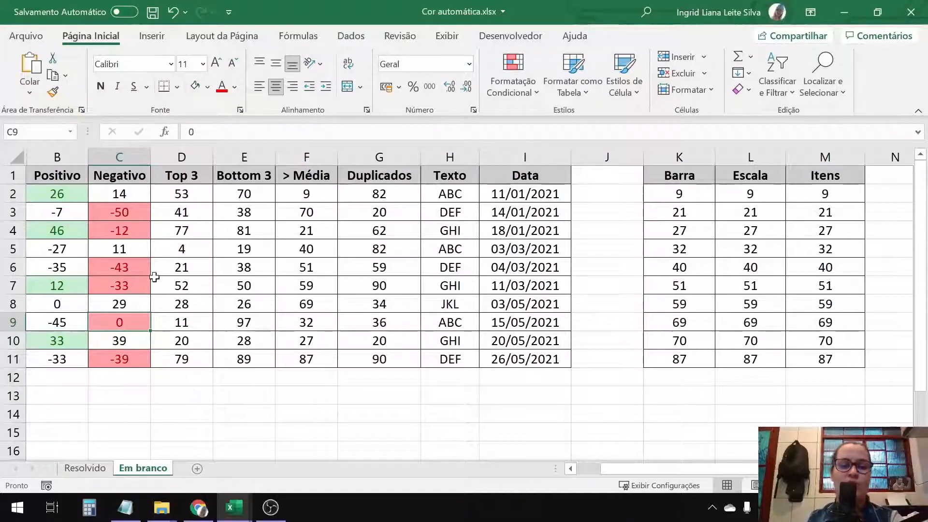
{"action": "left_click_drag", "start_coordinate": [144, 212], "coordinate": [140, 360]}
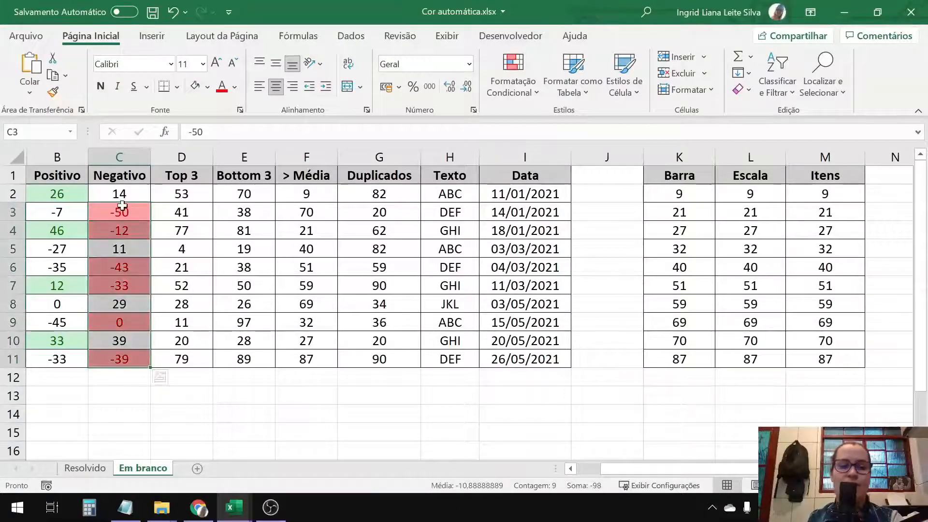
{"action": "key", "text": "Up"}
{"action": "left_click_drag", "start_coordinate": [120, 212], "coordinate": [119, 360]}
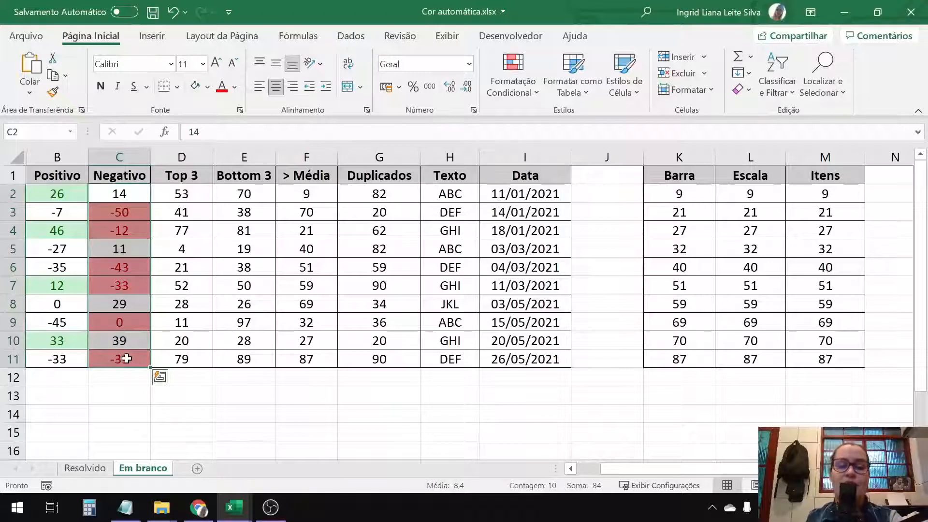
Step: Select the Top 3 values in D2:D11 and start a "10 Primeiros Itens" conditional formatting rule on them
{"action": "left_click", "coordinate": [174, 198]}
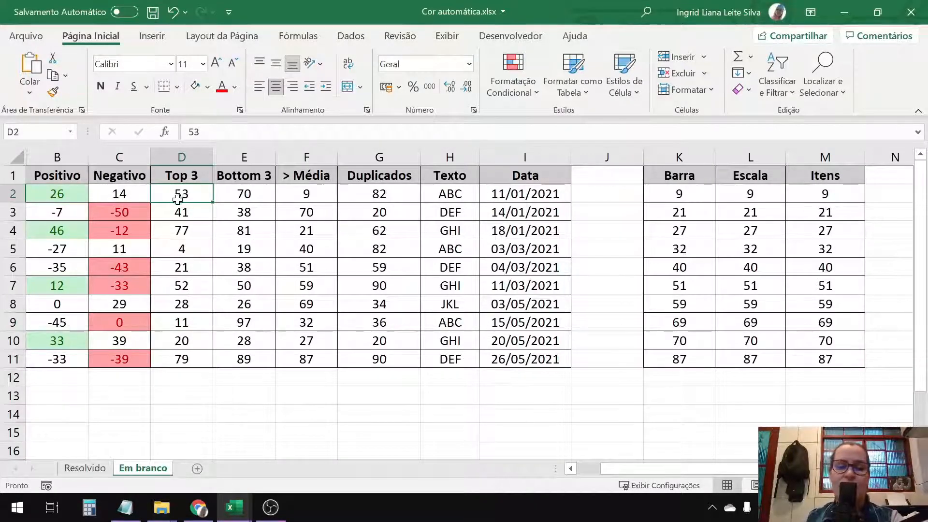
{"action": "left_click_drag", "start_coordinate": [184, 193], "coordinate": [193, 351]}
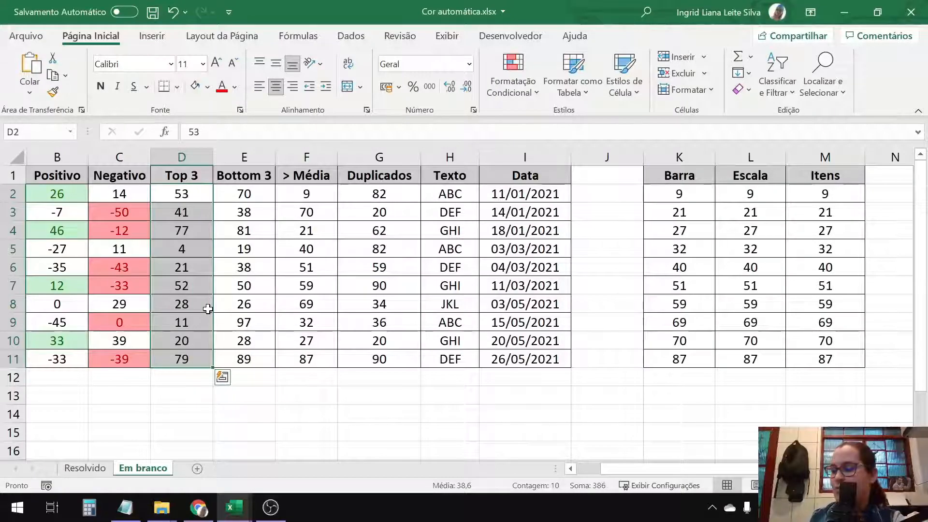
{"action": "left_click", "coordinate": [506, 82]}
{"action": "mouse_move", "coordinate": [587, 164]}
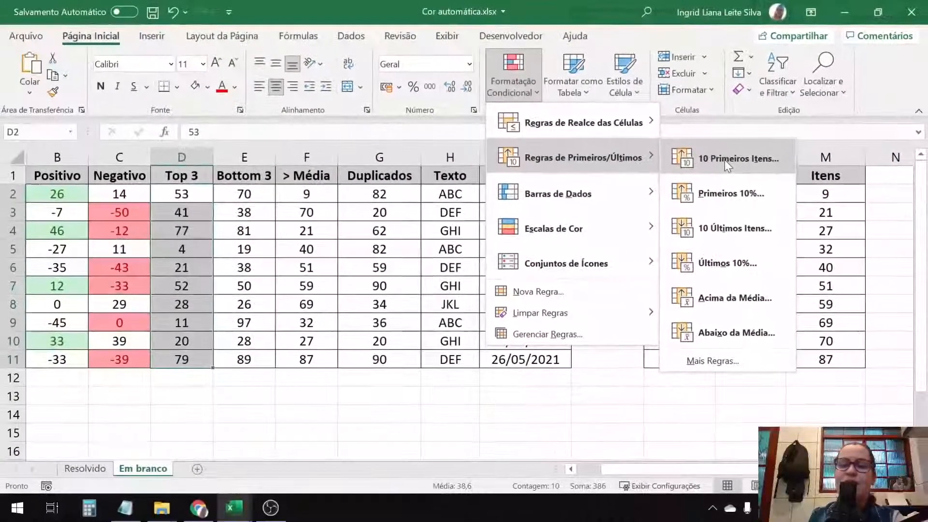
{"action": "left_click", "coordinate": [723, 164]}
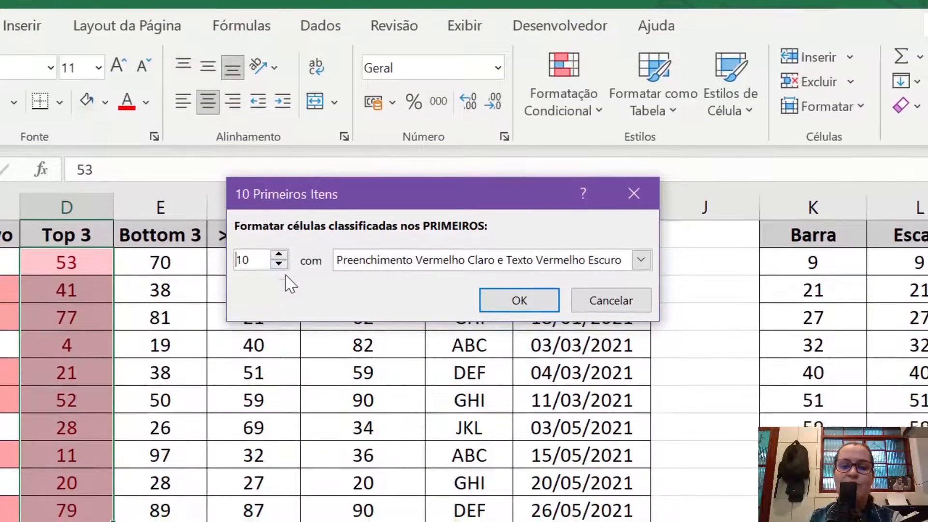
Step: Set the number of top-ranked items highlighted by the Top 3 rule to 3
{"action": "left_click", "coordinate": [279, 261]}
{"action": "left_click", "coordinate": [279, 261]}
{"action": "left_click", "coordinate": [279, 261]}
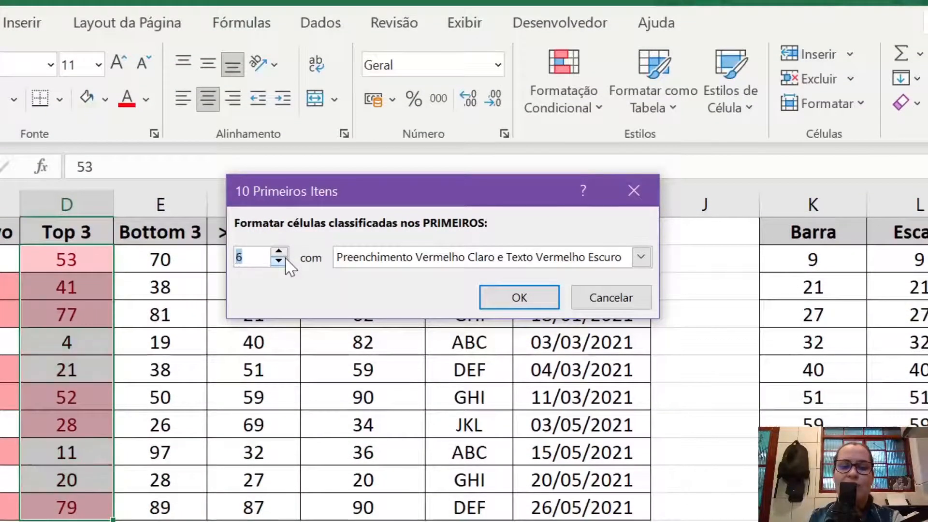
{"action": "left_click", "coordinate": [278, 261]}
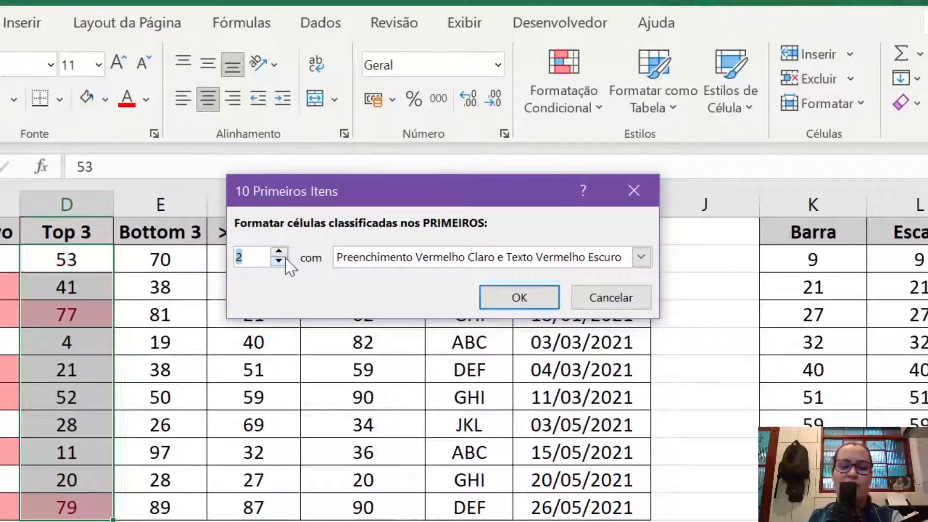
{"action": "left_click", "coordinate": [284, 261]}
{"action": "left_click", "coordinate": [284, 251]}
{"action": "left_click", "coordinate": [283, 251]}
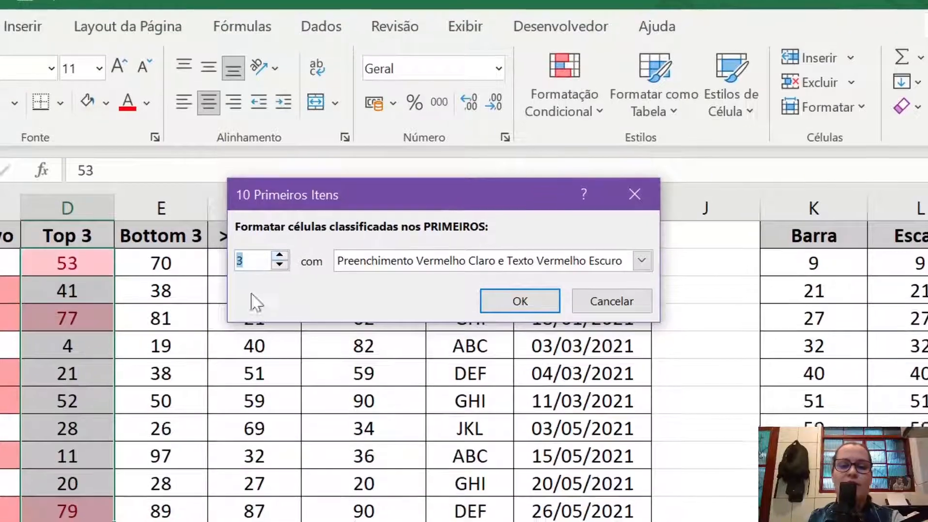
{"action": "type", "text": "3"}
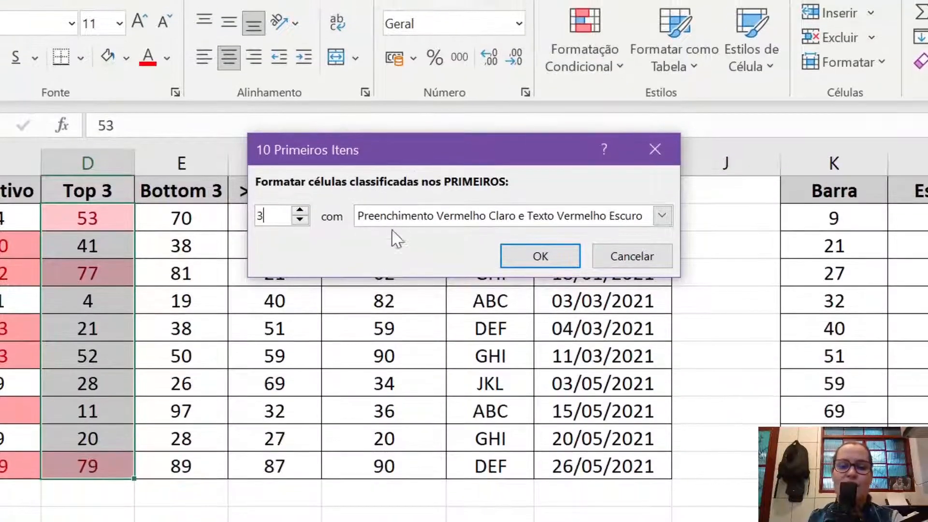
Step: Format the Top 3 rule with Preenchimento Amarelo e Texto Amarelo Escuro and apply it to the column
{"action": "left_click", "coordinate": [479, 220]}
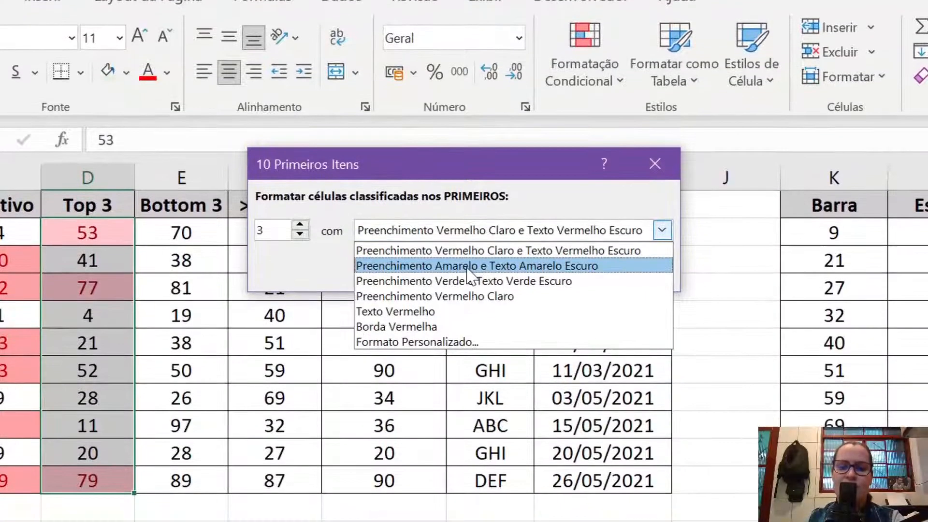
{"action": "left_click", "coordinate": [478, 280]}
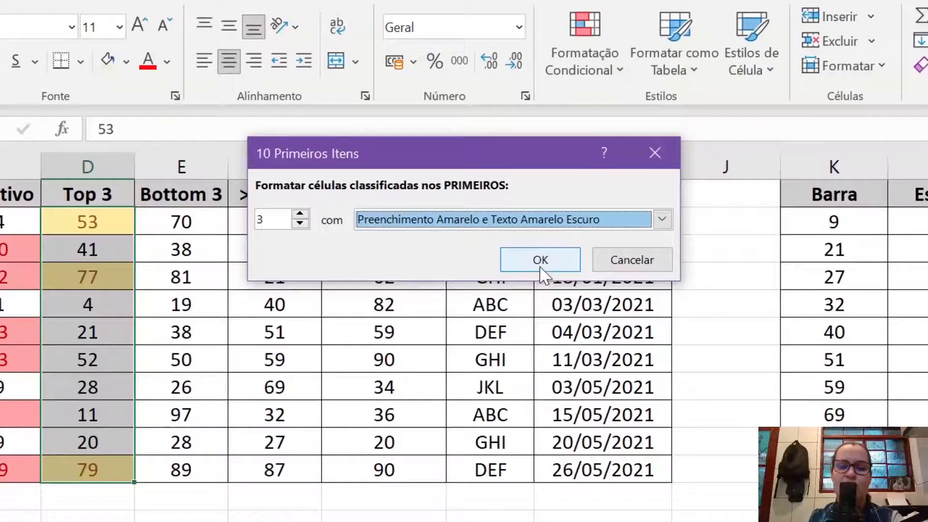
{"action": "left_click", "coordinate": [541, 261]}
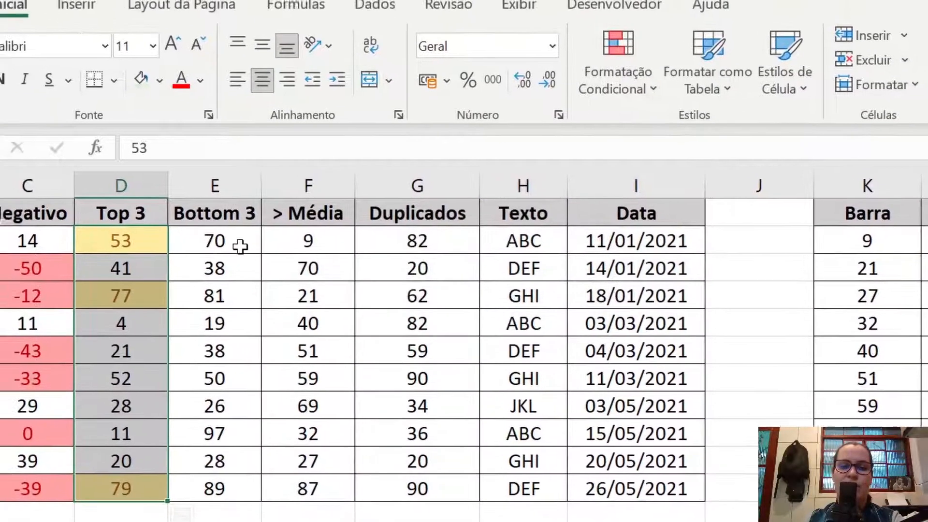
Step: Select the Bottom 3 values in E2:E11 and start a "10 Últimos Itens" conditional formatting rule on them
{"action": "left_click", "coordinate": [207, 226]}
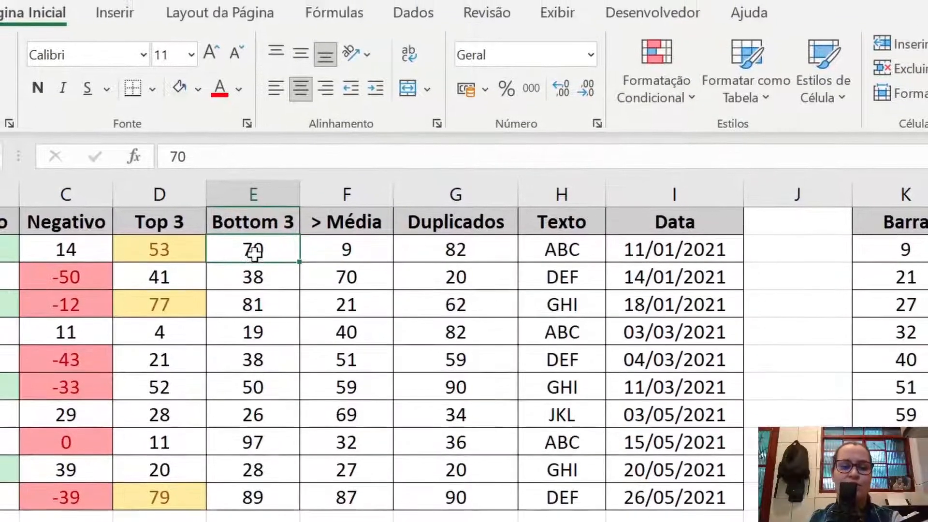
{"action": "left_click_drag", "start_coordinate": [246, 218], "coordinate": [261, 464]}
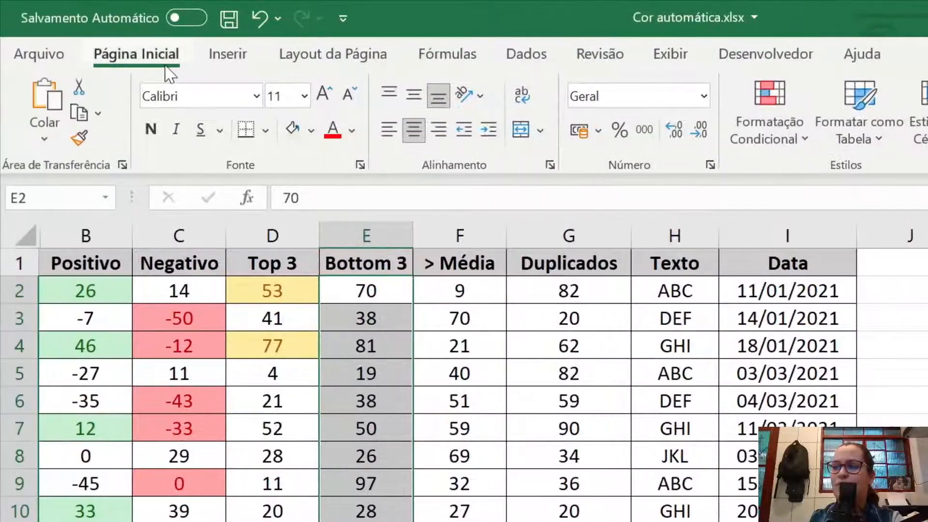
{"action": "left_click", "coordinate": [749, 129]}
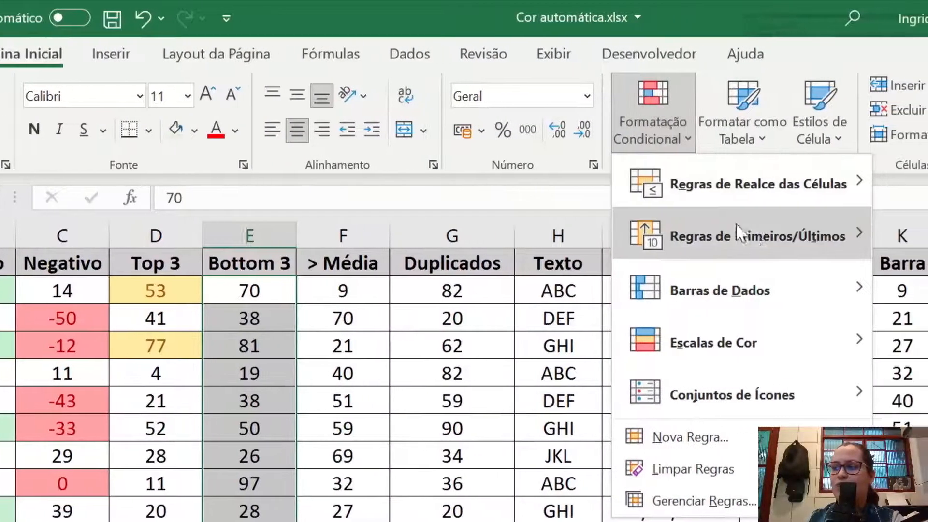
{"action": "mouse_move", "coordinate": [787, 236]}
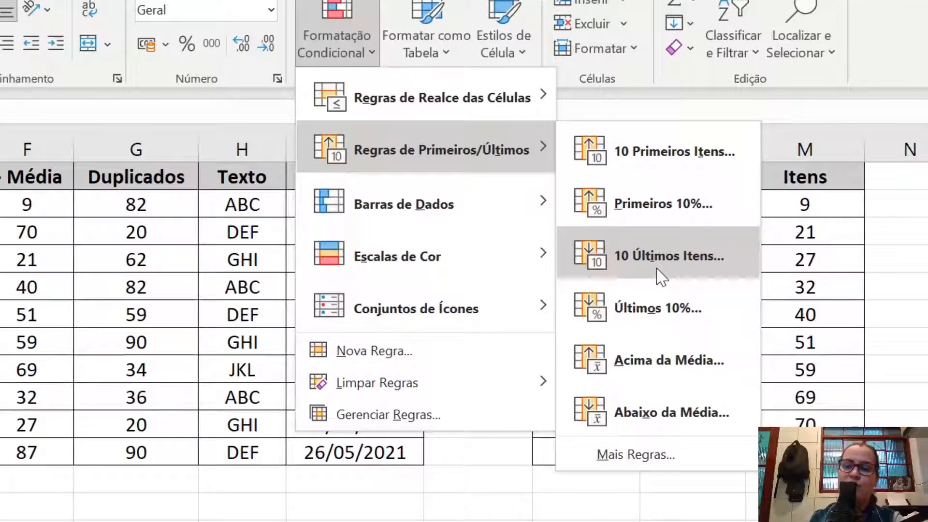
{"action": "left_click", "coordinate": [657, 269]}
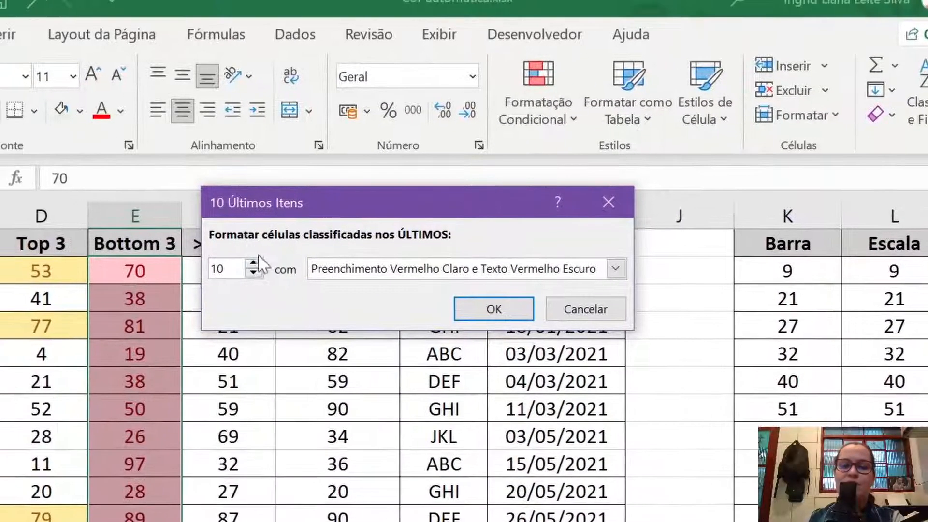
Step: Set the Bottom 3 rule to 3 items with Preenchimento Amarelo e Texto Amarelo Escuro and apply it
{"action": "left_click", "coordinate": [252, 272]}
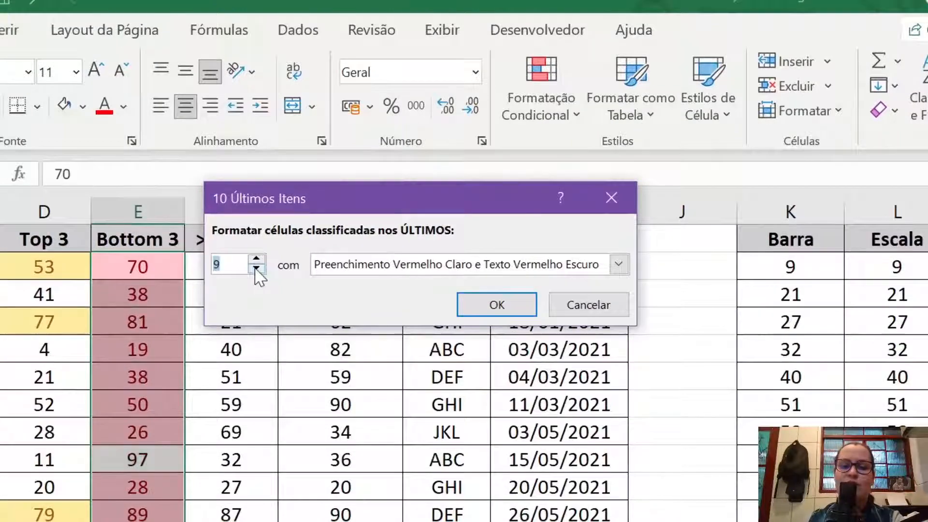
{"action": "left_click", "coordinate": [252, 272]}
{"action": "left_click", "coordinate": [253, 272]}
{"action": "left_click", "coordinate": [255, 269]}
{"action": "left_click", "coordinate": [256, 269]}
{"action": "left_click", "coordinate": [256, 269]}
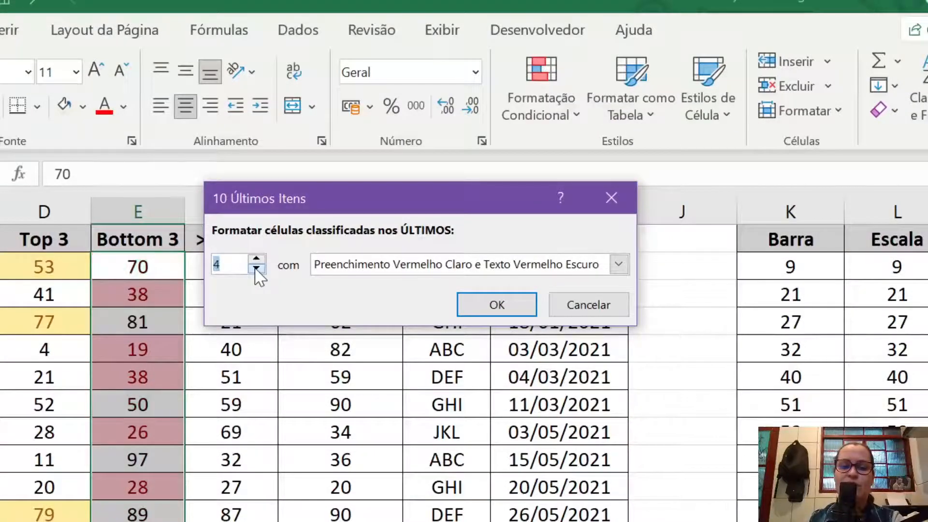
{"action": "left_click", "coordinate": [256, 269]}
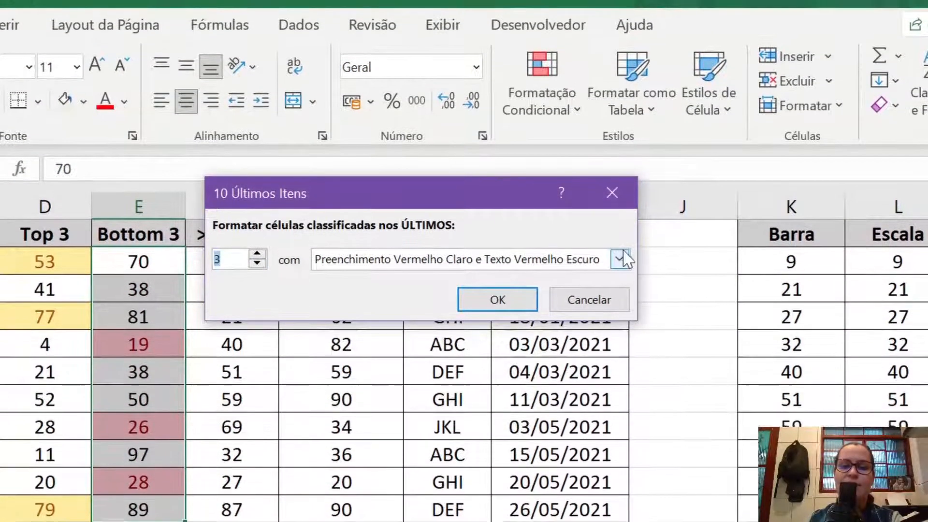
{"action": "left_click", "coordinate": [619, 259]}
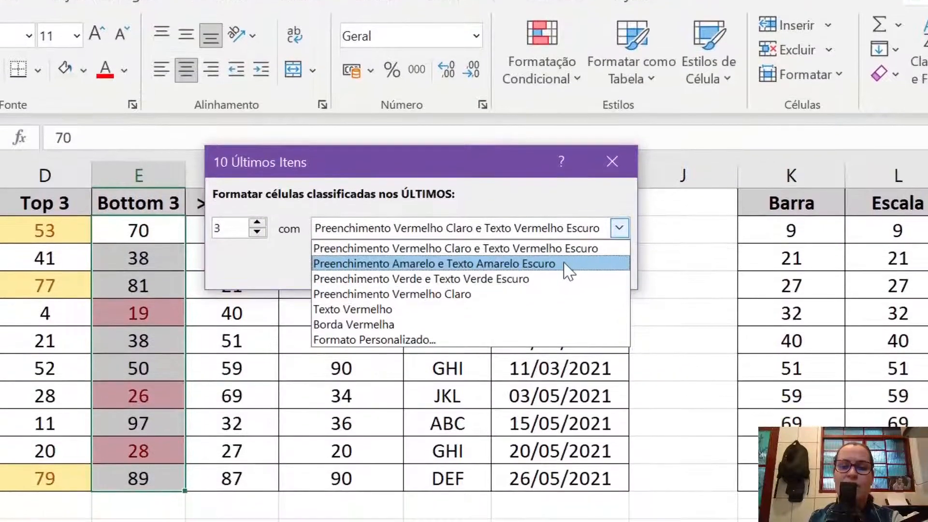
{"action": "left_click", "coordinate": [565, 288]}
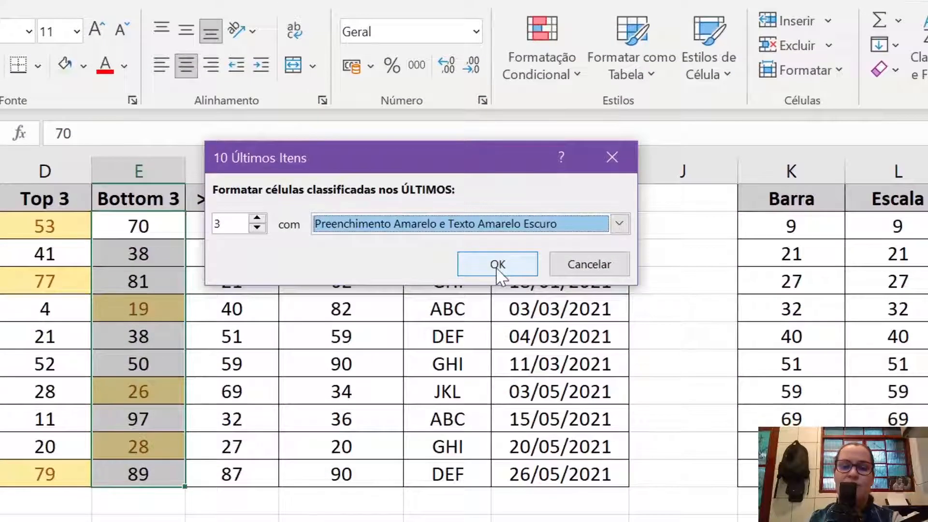
{"action": "left_click", "coordinate": [496, 265]}
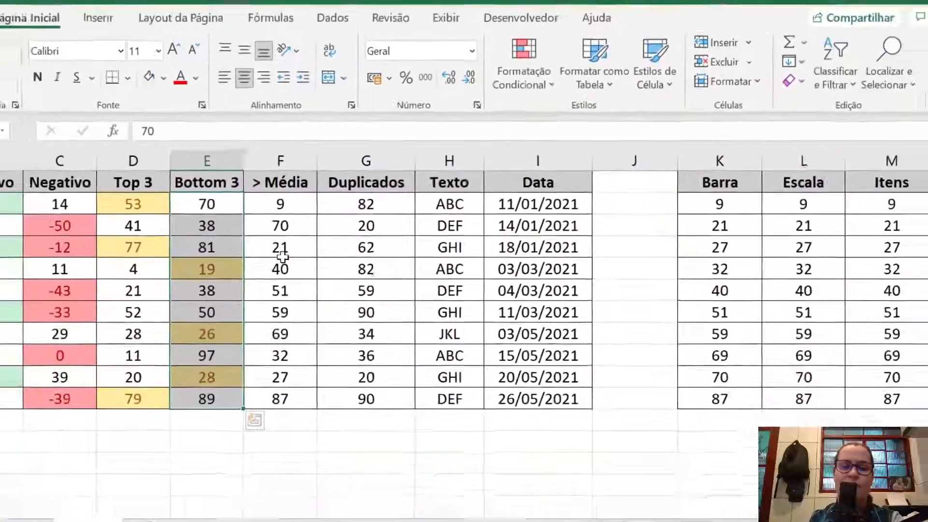
{"action": "left_click", "coordinate": [241, 245]}
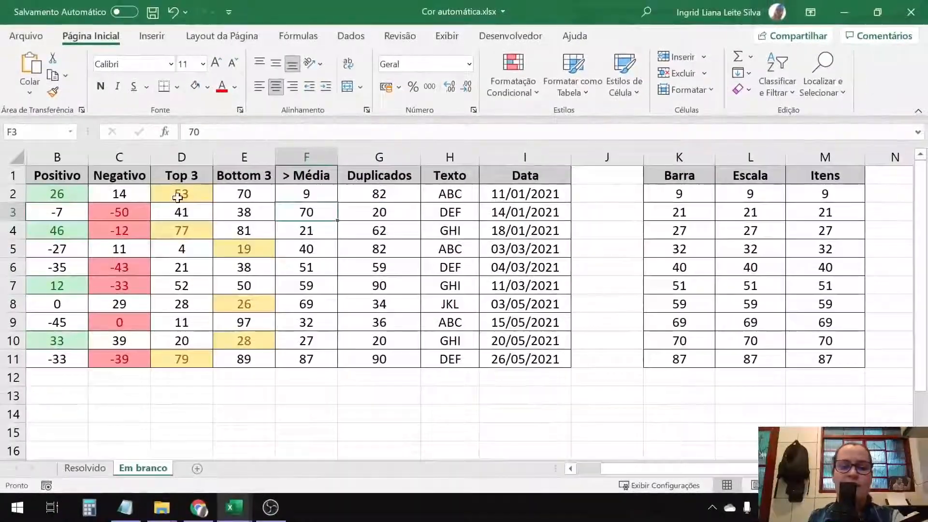
{"action": "left_click_drag", "start_coordinate": [180, 197], "coordinate": [239, 358]}
{"action": "left_click", "coordinate": [249, 194]}
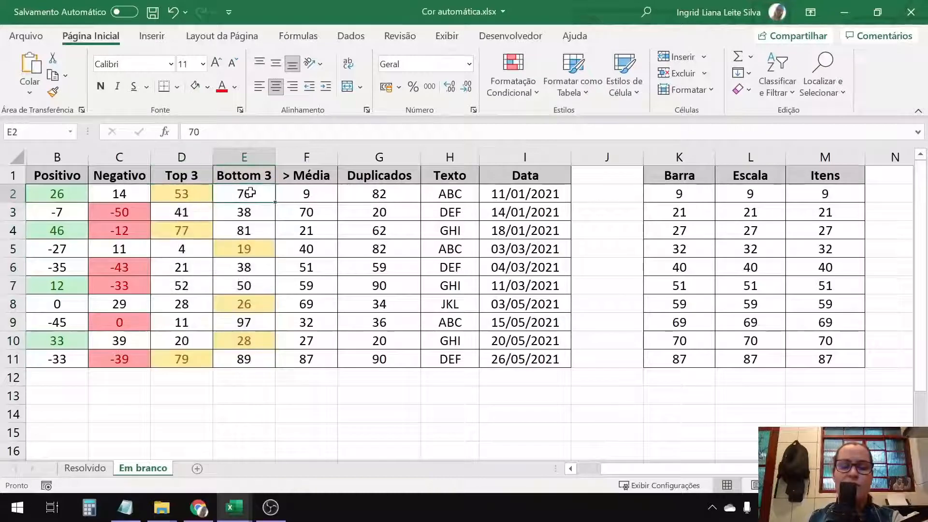
{"action": "left_click_drag", "start_coordinate": [249, 193], "coordinate": [216, 358]}
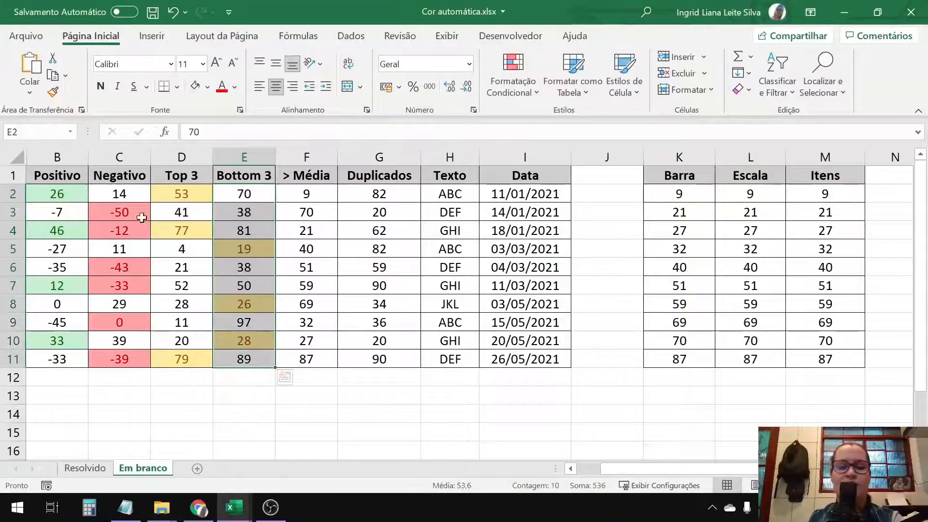
{"action": "left_click_drag", "start_coordinate": [185, 194], "coordinate": [222, 375]}
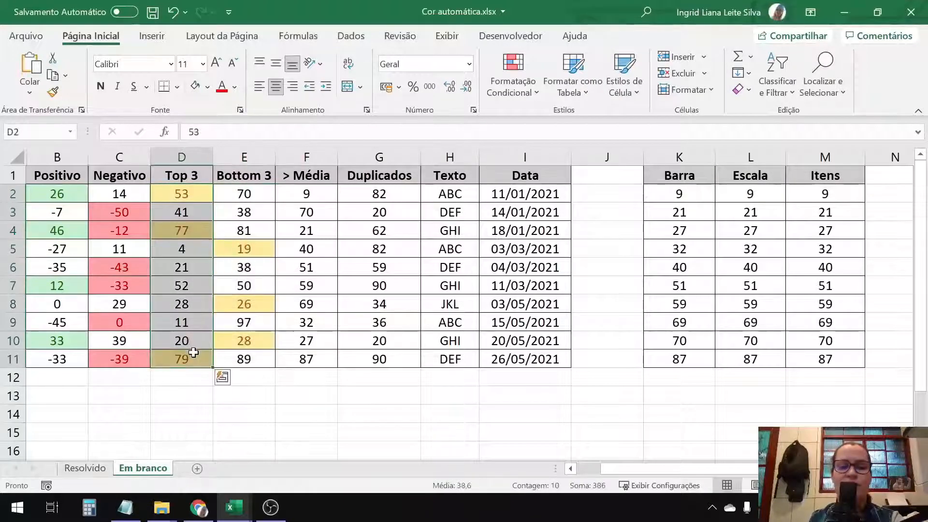
Step: Select the > Média values in F2:F11 and start an "Acima da Média" conditional formatting rule on them
{"action": "left_click", "coordinate": [307, 196]}
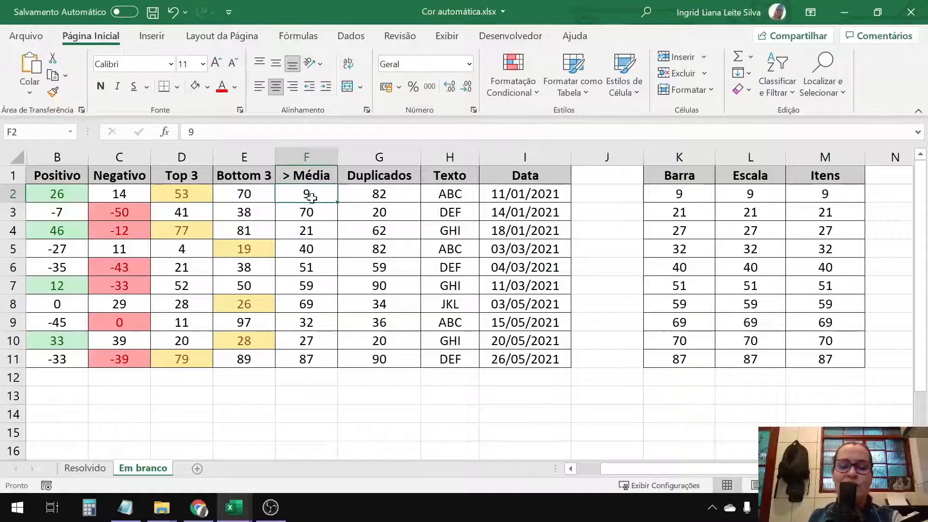
{"action": "left_click_drag", "start_coordinate": [312, 197], "coordinate": [300, 352]}
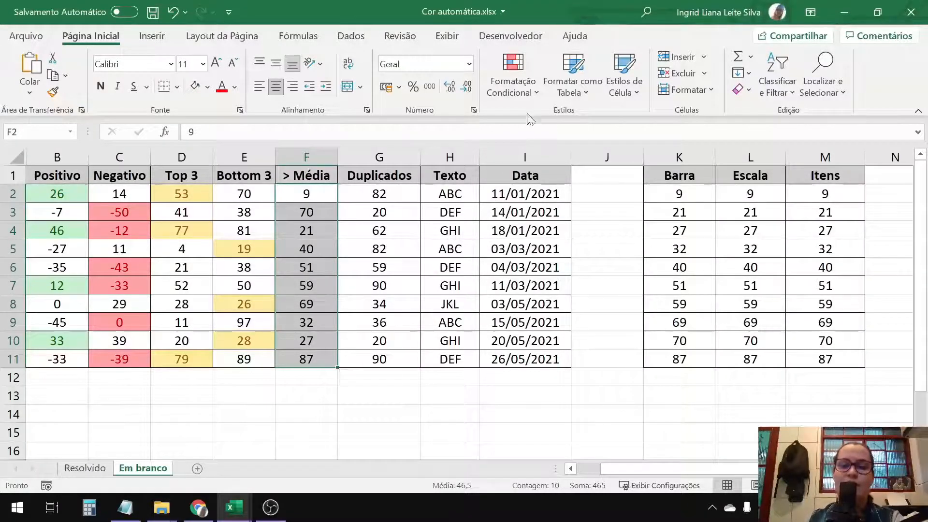
{"action": "left_click_drag", "start_coordinate": [325, 193], "coordinate": [315, 361]}
{"action": "left_click", "coordinate": [507, 89]}
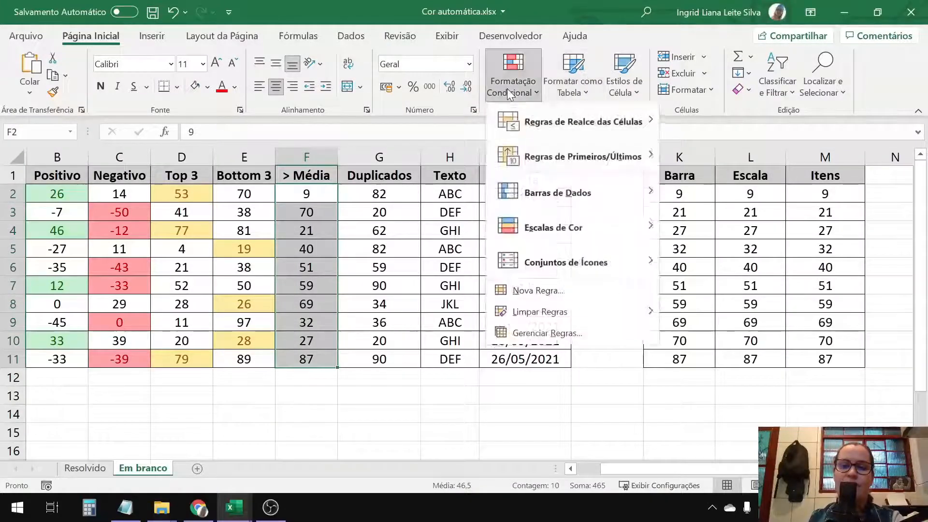
{"action": "mouse_move", "coordinate": [557, 168]}
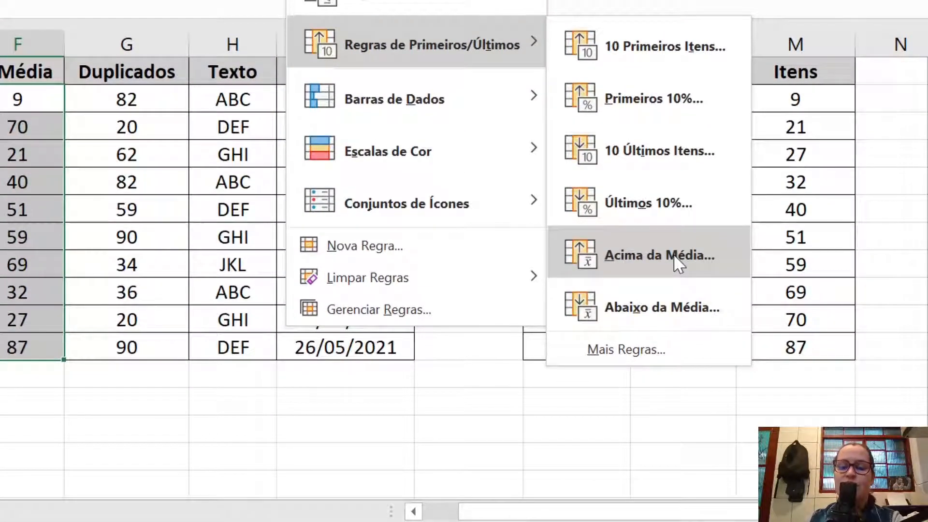
{"action": "left_click", "coordinate": [676, 269]}
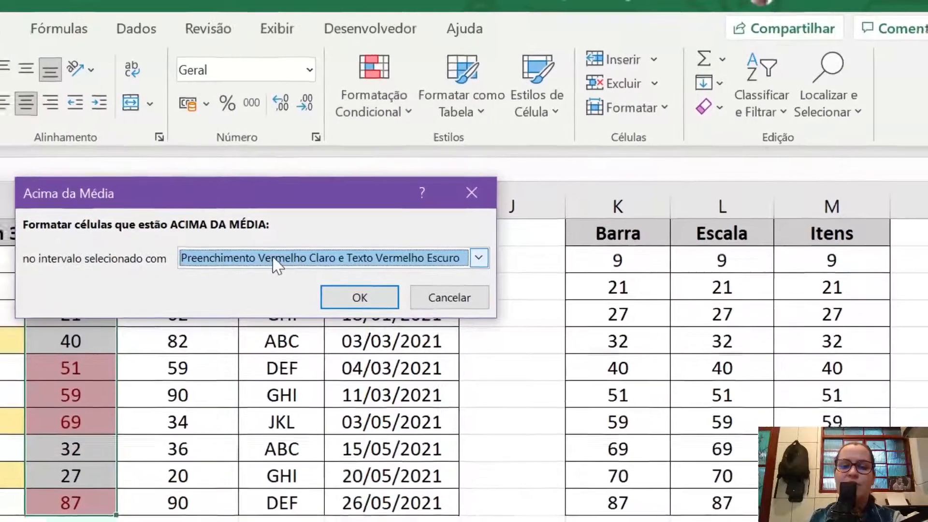
Step: Give the above-average rule a custom format with a light blue fill and dark blue-grey font, and apply it
{"action": "left_click", "coordinate": [263, 264]}
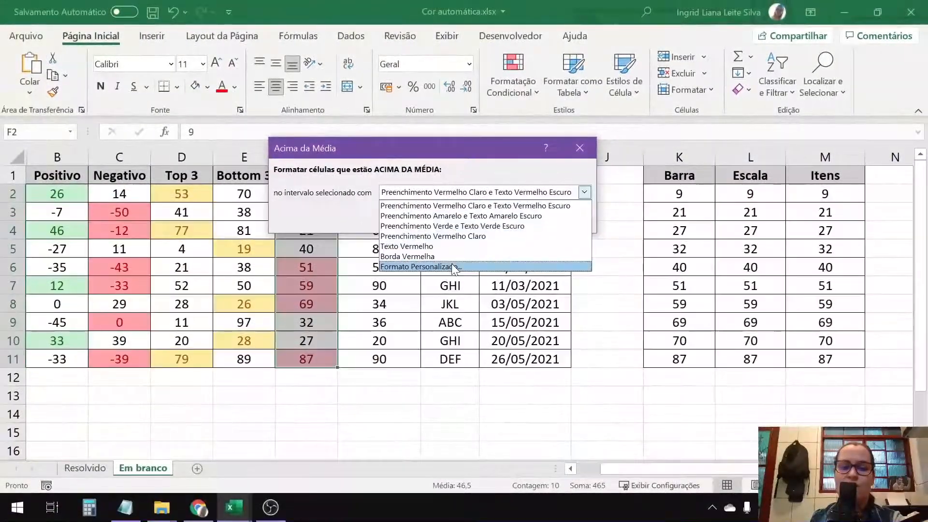
{"action": "left_click", "coordinate": [451, 265]}
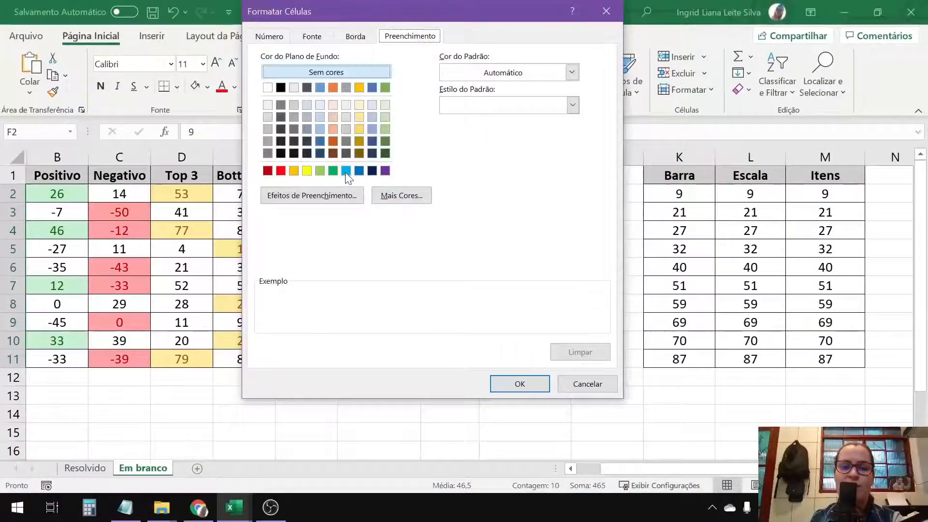
{"action": "left_click", "coordinate": [319, 105]}
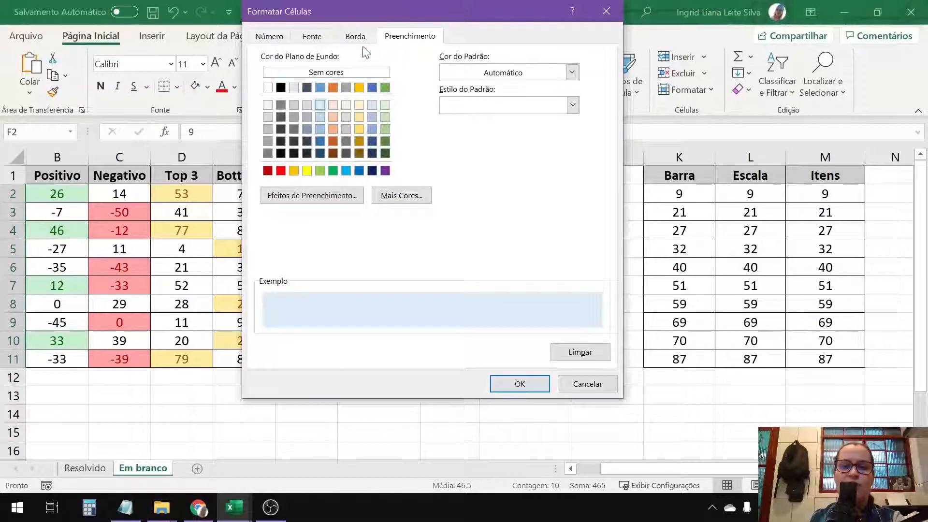
{"action": "left_click", "coordinate": [312, 37]}
{"action": "left_click", "coordinate": [480, 163]}
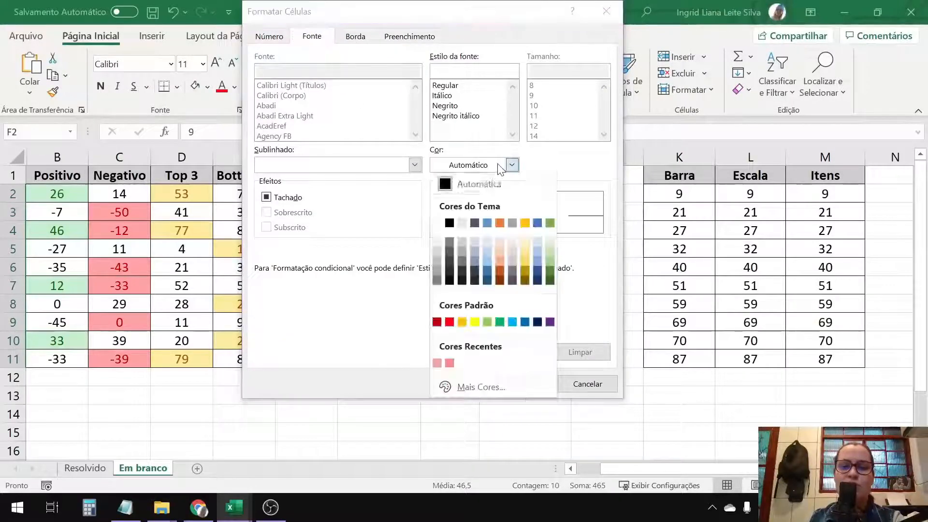
{"action": "left_click", "coordinate": [480, 225]}
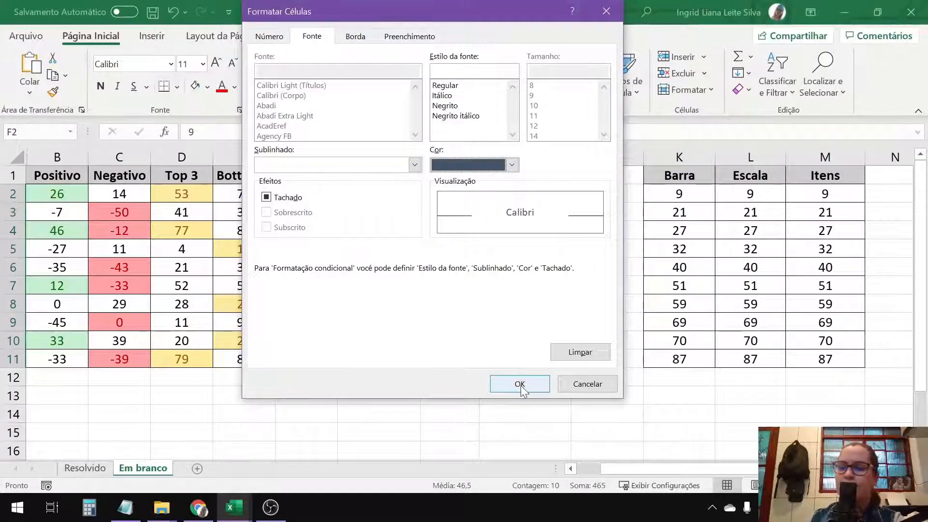
{"action": "left_click", "coordinate": [520, 385]}
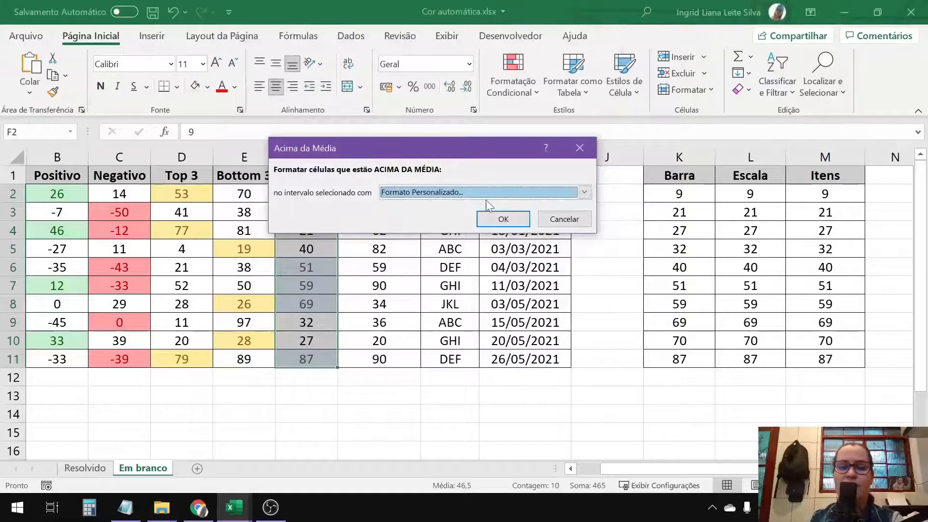
{"action": "left_click", "coordinate": [504, 219]}
Step: Check the highlighted and unhighlighted values of the > Média column against the average of F2:F11
{"action": "left_click", "coordinate": [306, 231]}
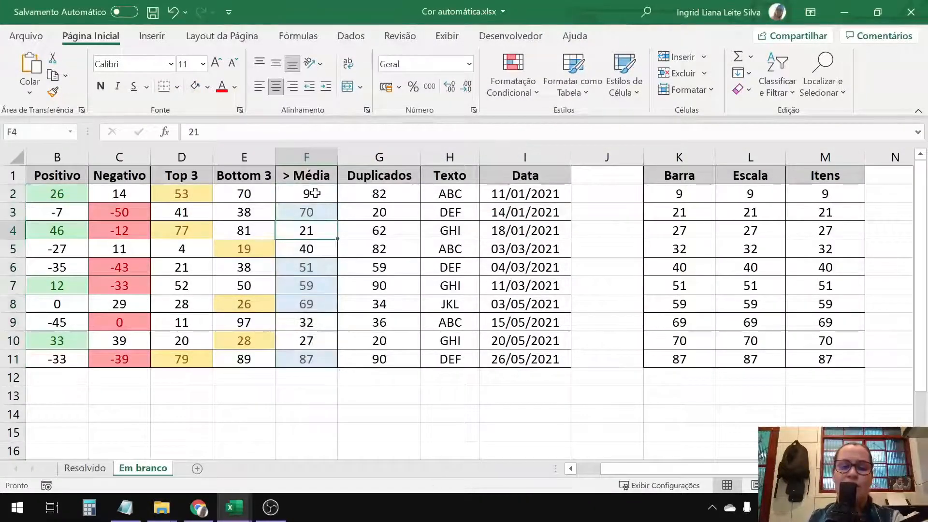
{"action": "left_click_drag", "start_coordinate": [315, 193], "coordinate": [308, 364]}
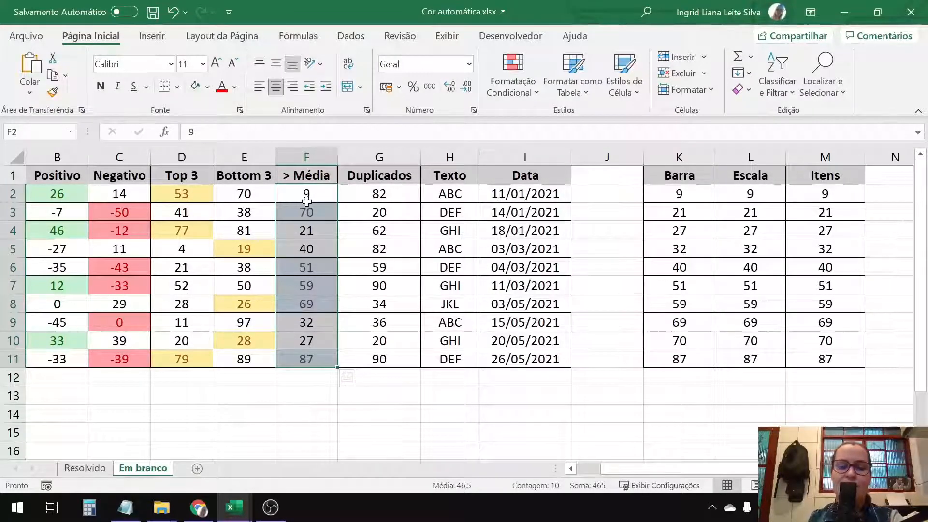
{"action": "left_click_drag", "start_coordinate": [308, 194], "coordinate": [309, 359]}
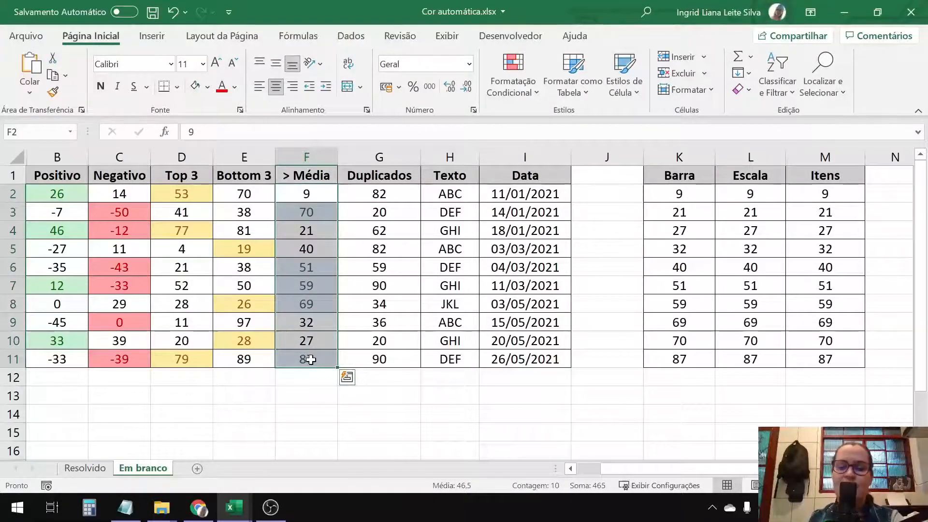
{"action": "left_click_drag", "start_coordinate": [306, 194], "coordinate": [303, 364]}
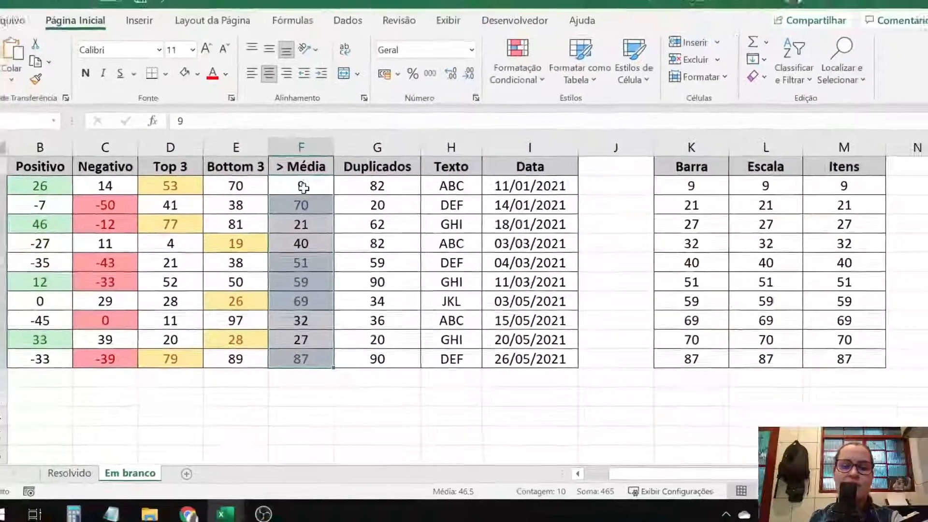
{"action": "left_click", "coordinate": [252, 110]}
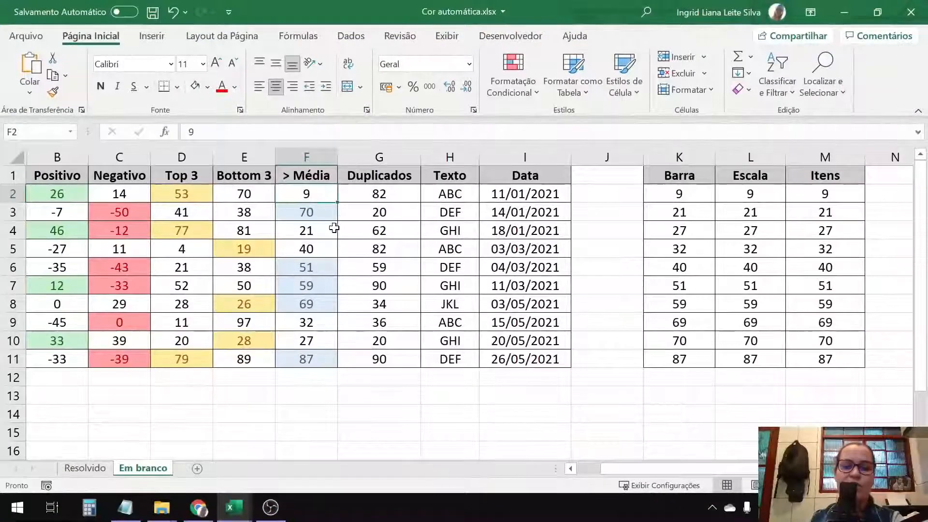
{"action": "left_click_drag", "start_coordinate": [333, 230], "coordinate": [323, 252]}
{"action": "left_click_drag", "start_coordinate": [322, 317], "coordinate": [321, 339]}
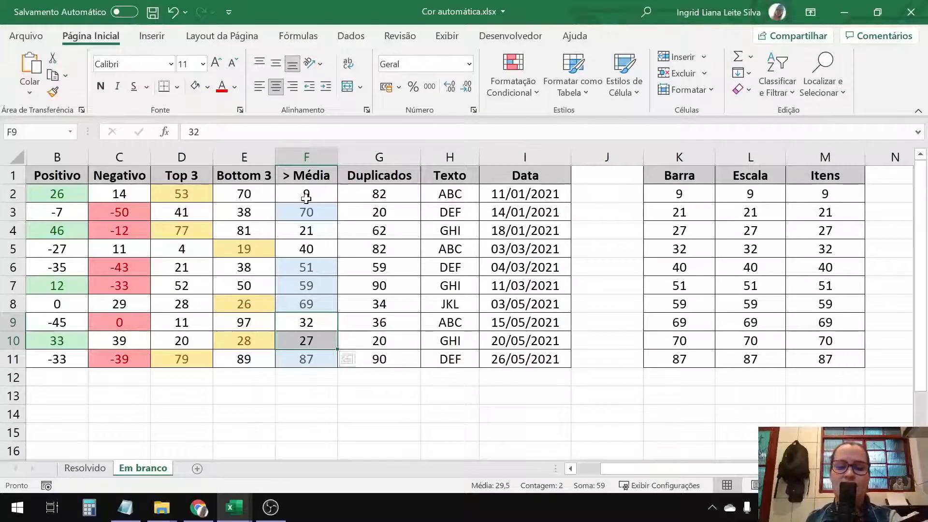
Step: Select the Duplicados values in G2:G11 and start a "Valores Duplicados" conditional formatting rule on them
{"action": "left_click_drag", "start_coordinate": [307, 196], "coordinate": [307, 360]}
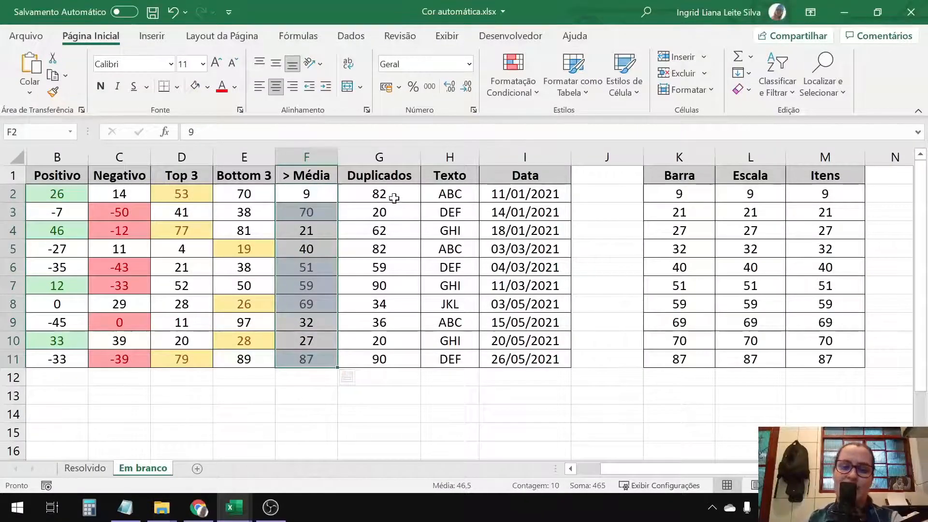
{"action": "left_click", "coordinate": [394, 196]}
{"action": "left_click_drag", "start_coordinate": [394, 198], "coordinate": [376, 359]}
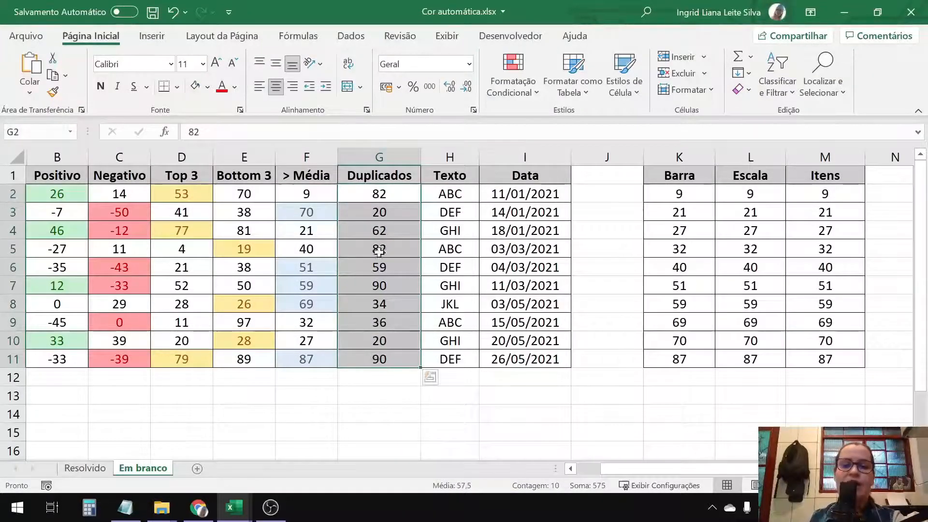
{"action": "left_click", "coordinate": [509, 93]}
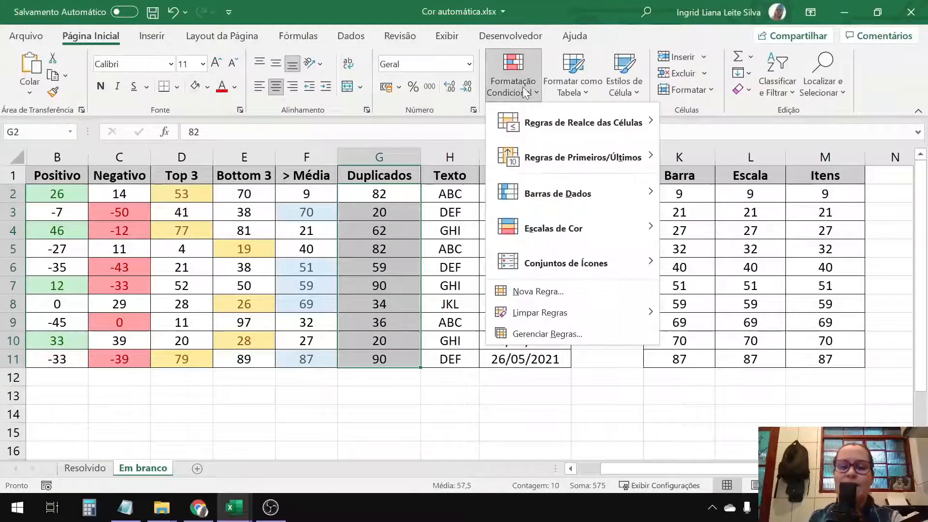
{"action": "mouse_move", "coordinate": [570, 123]}
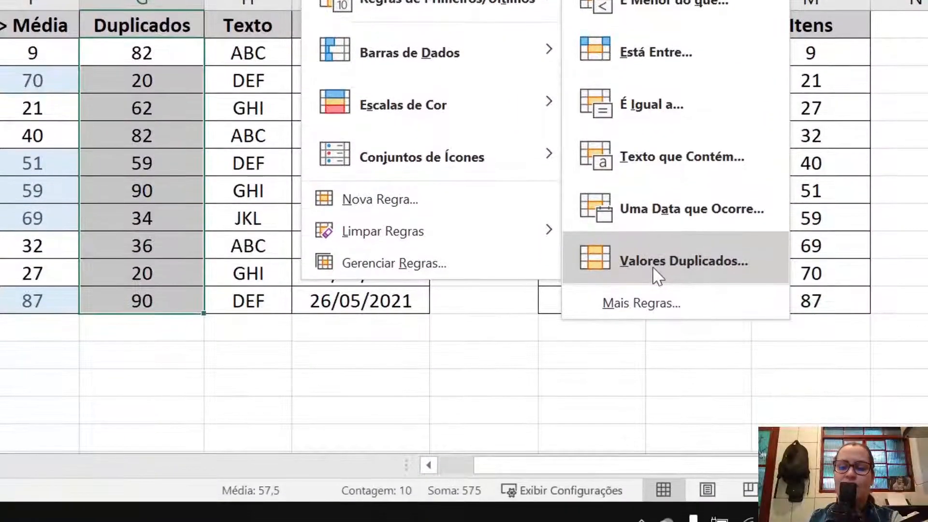
{"action": "left_click", "coordinate": [657, 380]}
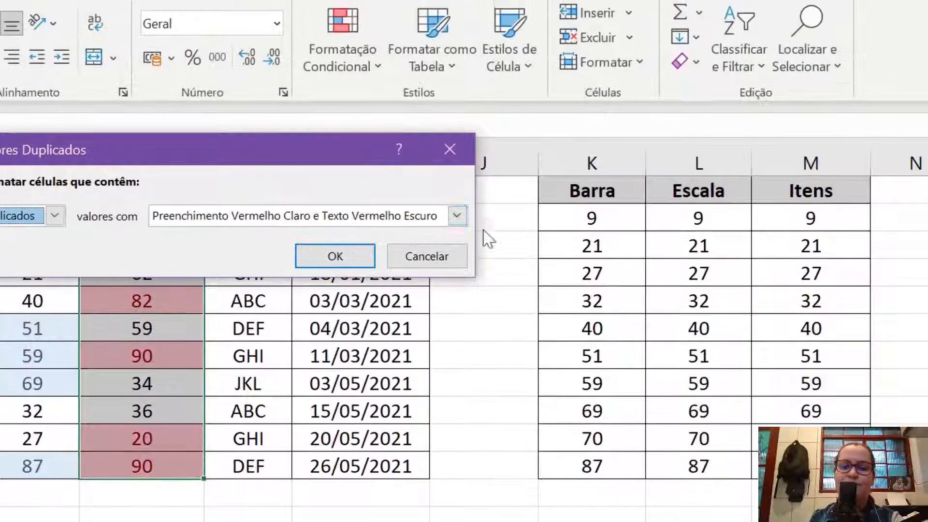
Step: Give the duplicate values rule the format Preenchimento Verde e Texto Verde Escuro and apply it
{"action": "left_click", "coordinate": [454, 50]}
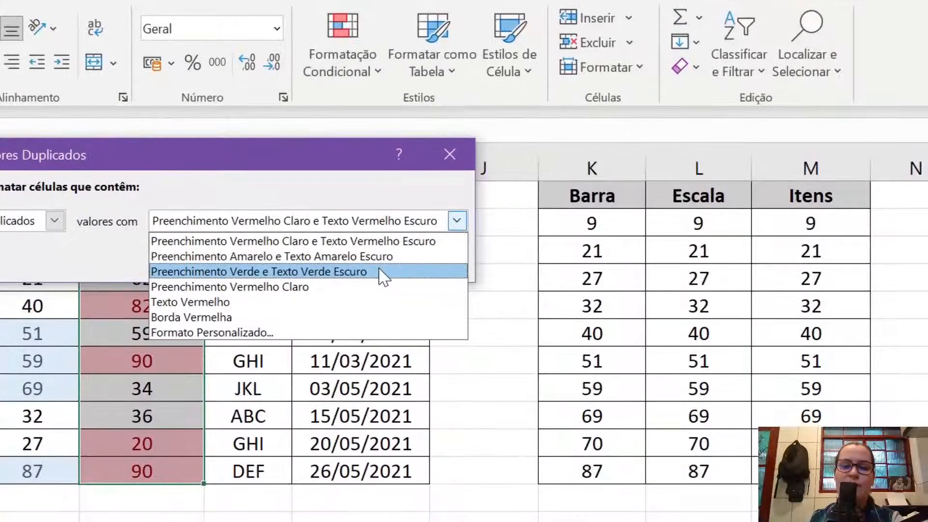
{"action": "left_click", "coordinate": [380, 270]}
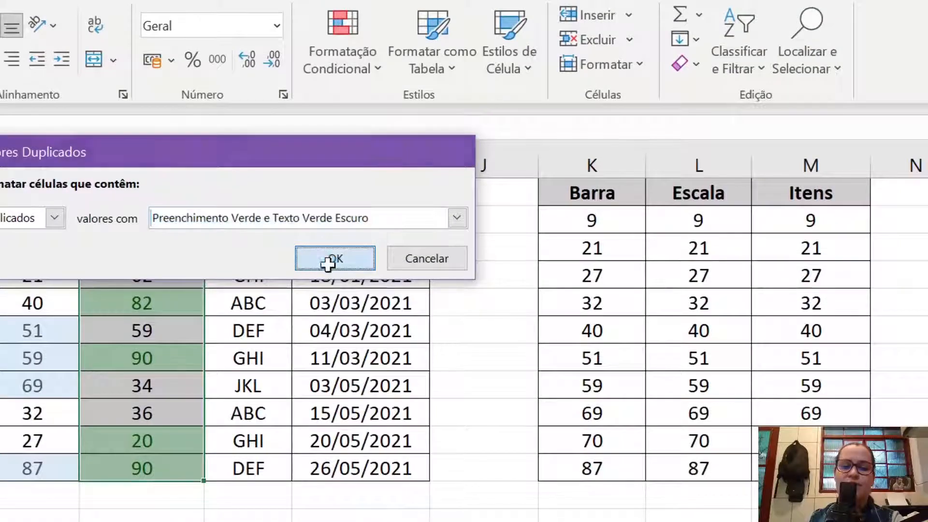
{"action": "left_click", "coordinate": [328, 263]}
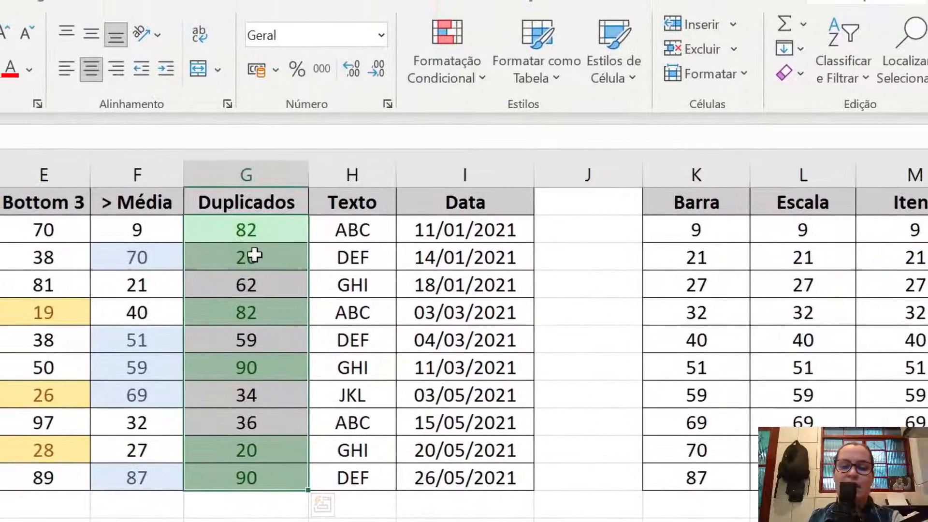
{"action": "key", "text": "ctrl+q"}
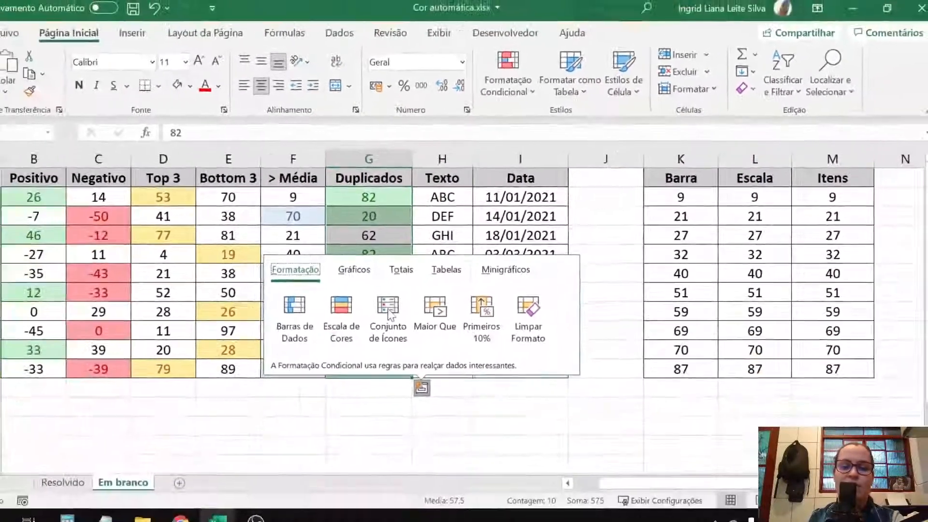
{"action": "left_click", "coordinate": [270, 253]}
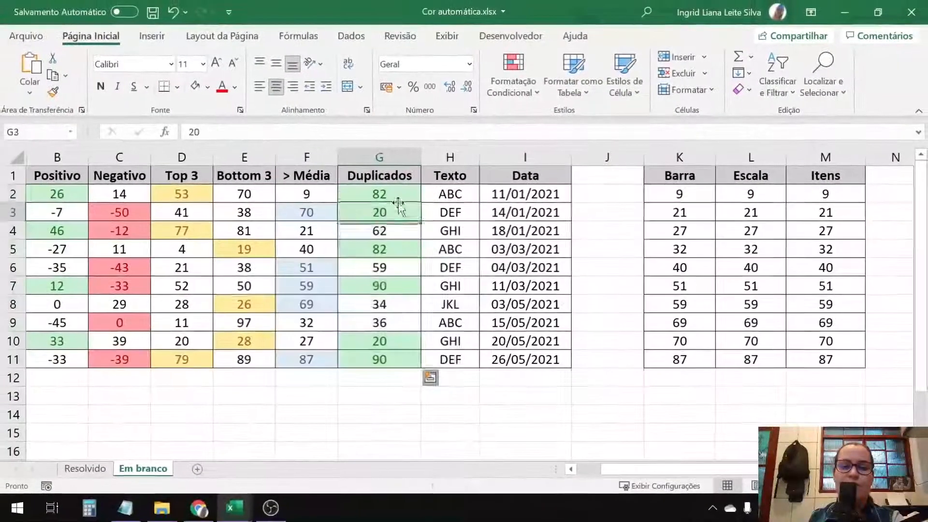
Step: Check the highlighted repeated values and the unhighlighted unique values of the Duplicados column
{"action": "left_click_drag", "start_coordinate": [386, 194], "coordinate": [374, 360]}
{"action": "left_click", "coordinate": [368, 389]}
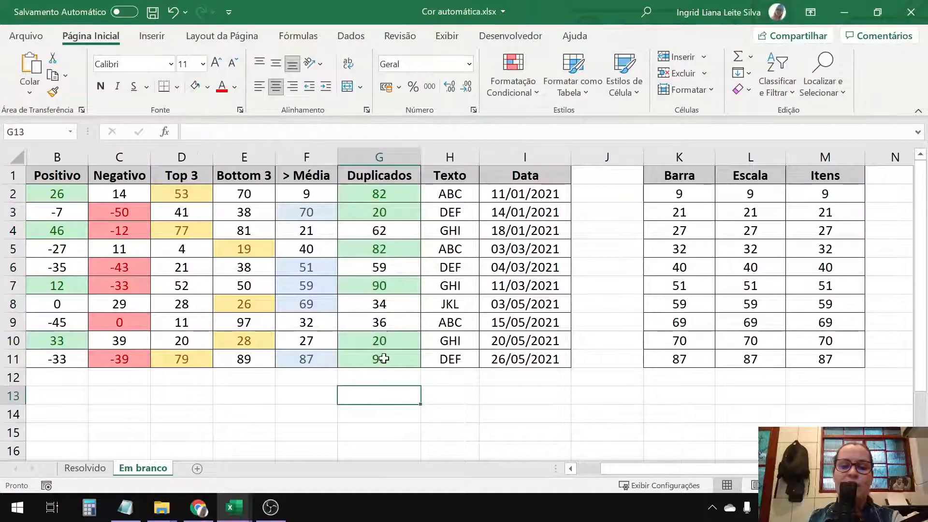
{"action": "left_click", "coordinate": [379, 359]}
{"action": "left_click", "coordinate": [375, 289]}
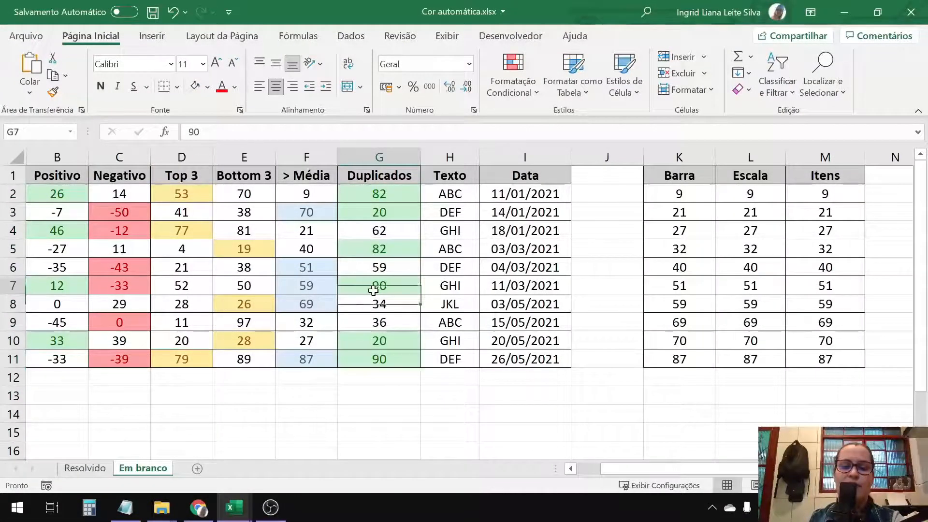
{"action": "left_click", "coordinate": [389, 338]}
{"action": "left_click", "coordinate": [395, 218]}
{"action": "left_click", "coordinate": [390, 191]}
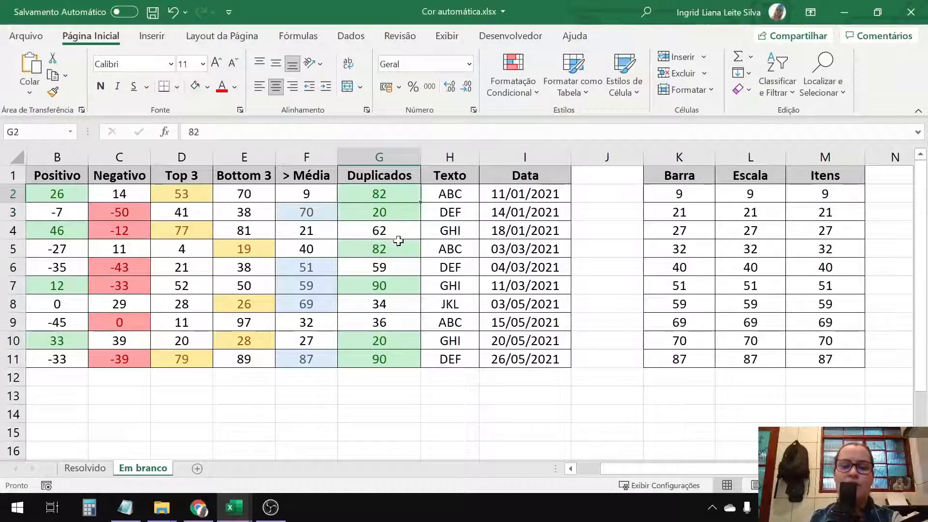
{"action": "left_click", "coordinate": [398, 254]}
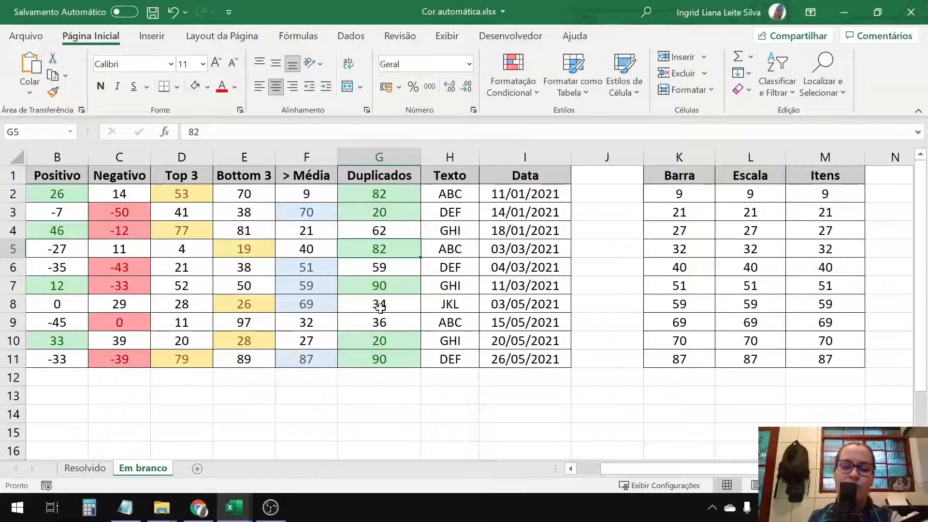
{"action": "mouse_move", "coordinate": [380, 308]}
{"action": "left_mouse_down"}
{"action": "mouse_move", "coordinate": [383, 320]}
{"action": "mouse_move", "coordinate": [390, 306]}
{"action": "left_mouse_up"}
{"action": "left_click", "coordinate": [379, 267]}
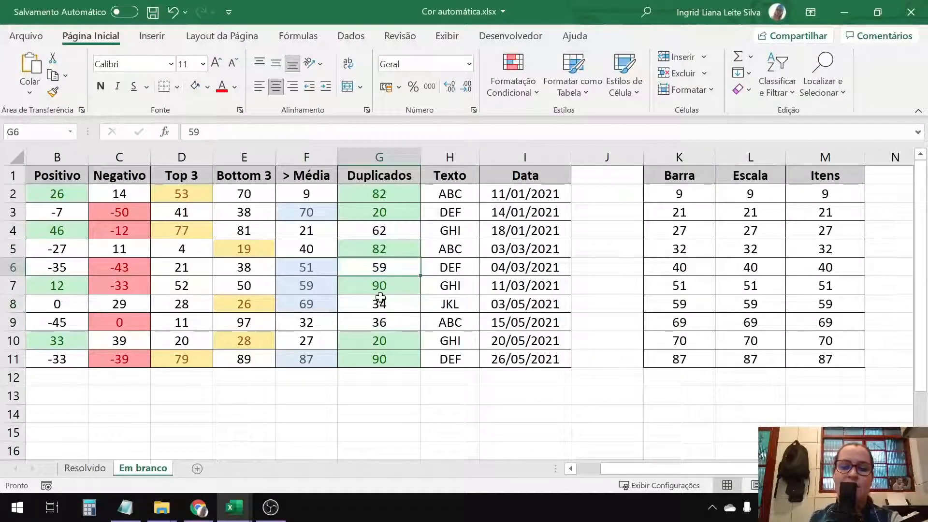
{"action": "left_click", "coordinate": [376, 232]}
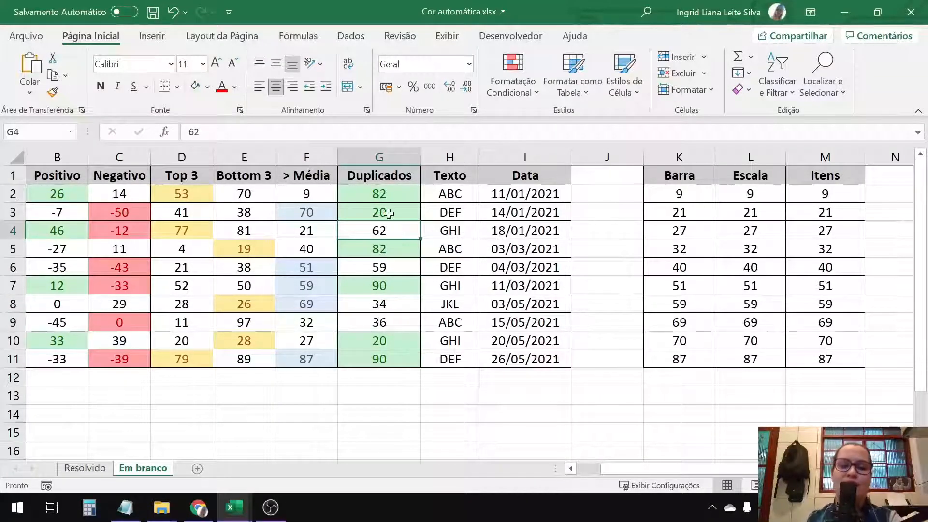
{"action": "left_click_drag", "start_coordinate": [386, 200], "coordinate": [393, 353]}
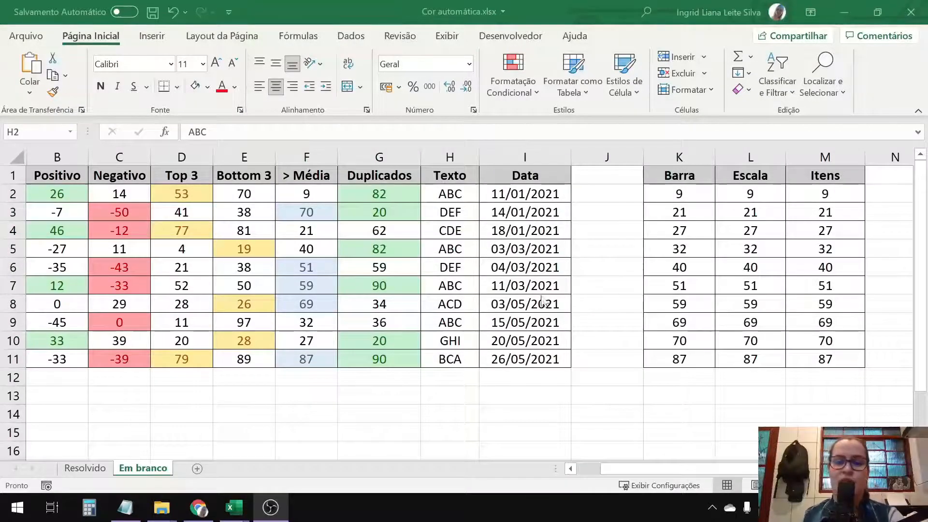
Step: Select the Texto values in H2:H11 and start a "Texto que Contém" conditional formatting rule on them
{"action": "left_click", "coordinate": [425, 201]}
{"action": "left_click_drag", "start_coordinate": [431, 201], "coordinate": [451, 364]}
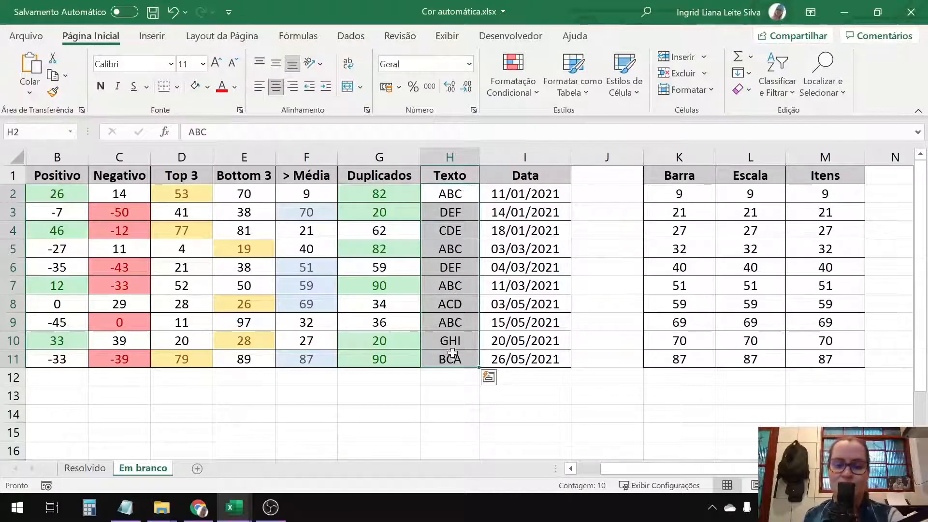
{"action": "left_click", "coordinate": [522, 91]}
{"action": "mouse_move", "coordinate": [556, 126]}
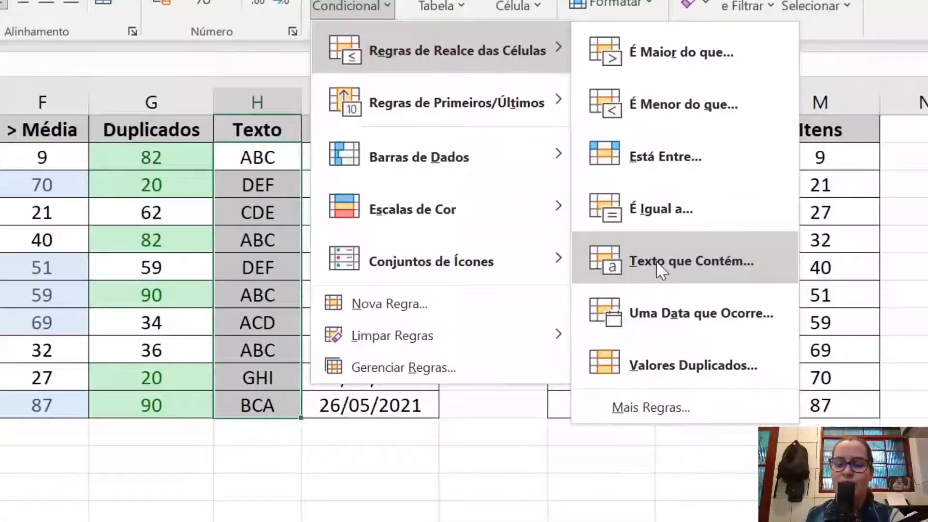
{"action": "left_click", "coordinate": [656, 261]}
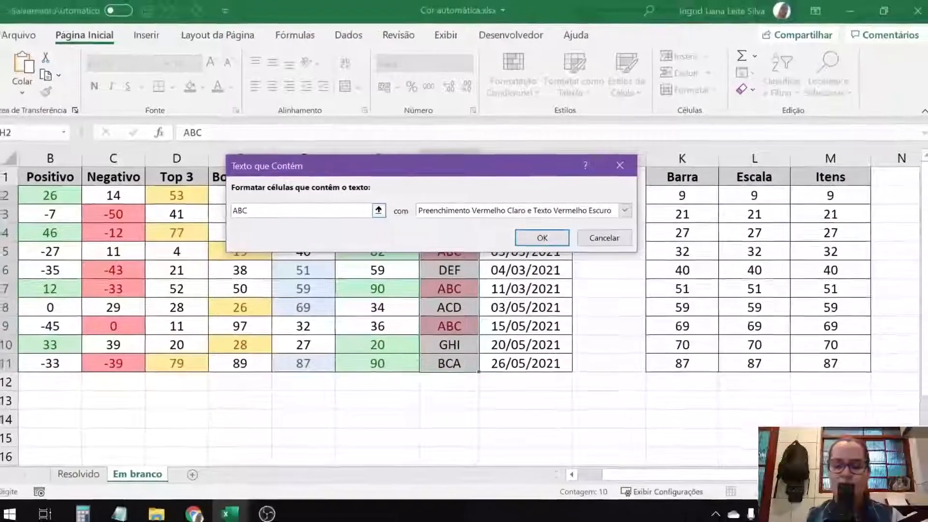
Step: Set the rule to cells containing ABC with Preenchimento Vermelho Claro e Texto Vermelho Escuro, apply it and review the Texto column
{"action": "key", "text": "BackSpace"}
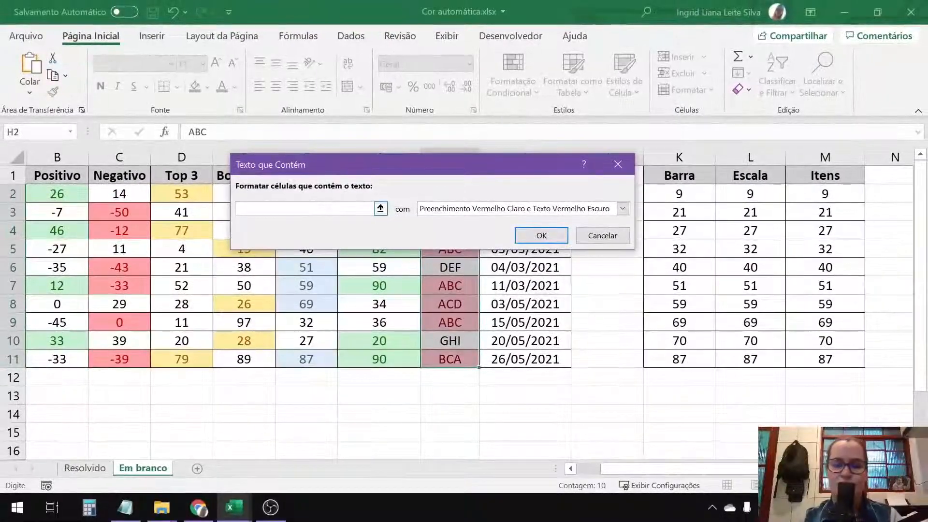
{"action": "type", "text": "ABC"}
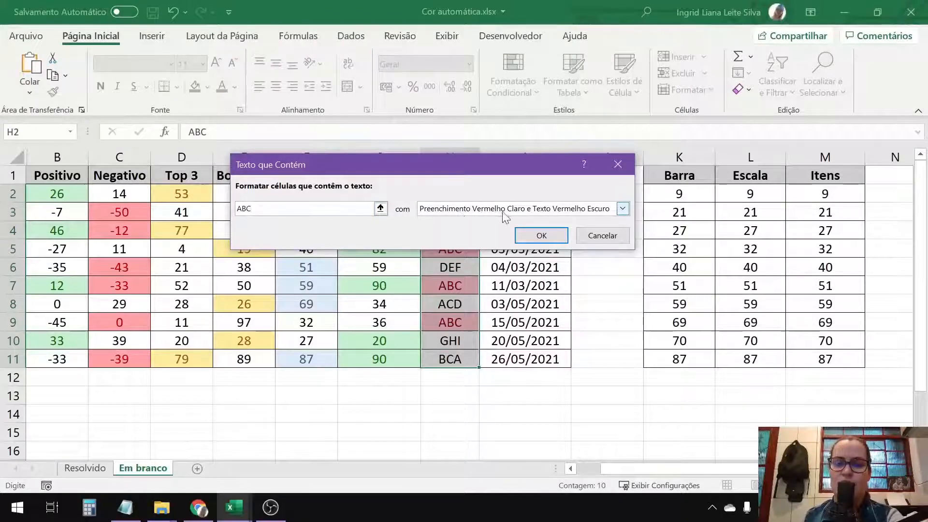
{"action": "left_click", "coordinate": [542, 236]}
{"action": "left_click", "coordinate": [384, 213]}
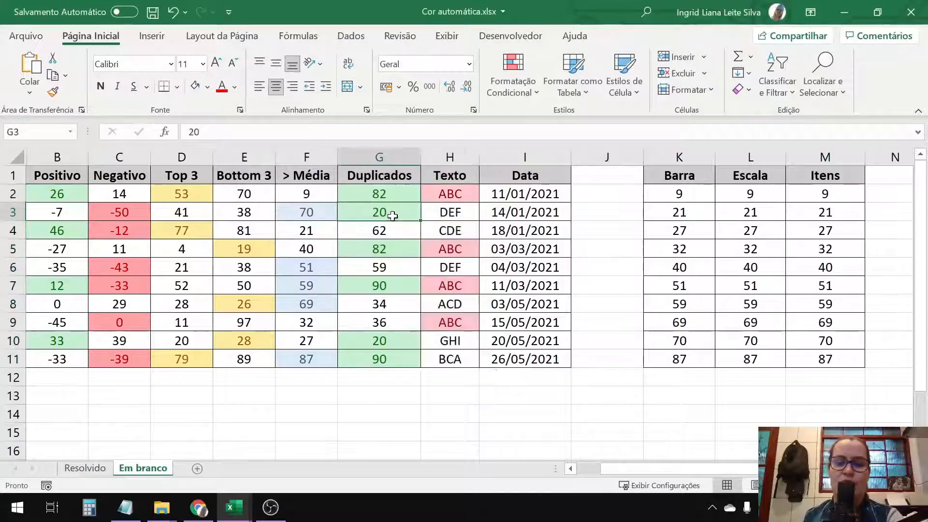
{"action": "left_click_drag", "start_coordinate": [456, 191], "coordinate": [450, 359]}
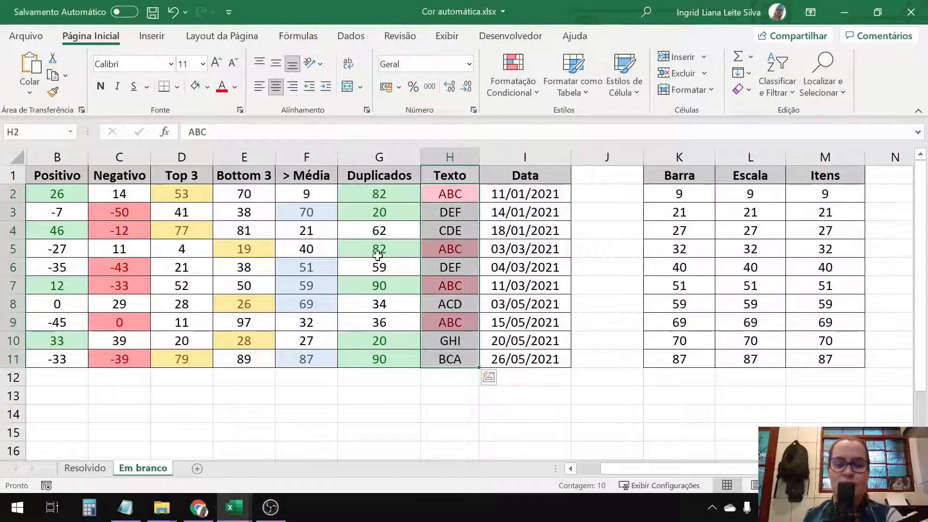
{"action": "left_click", "coordinate": [451, 192]}
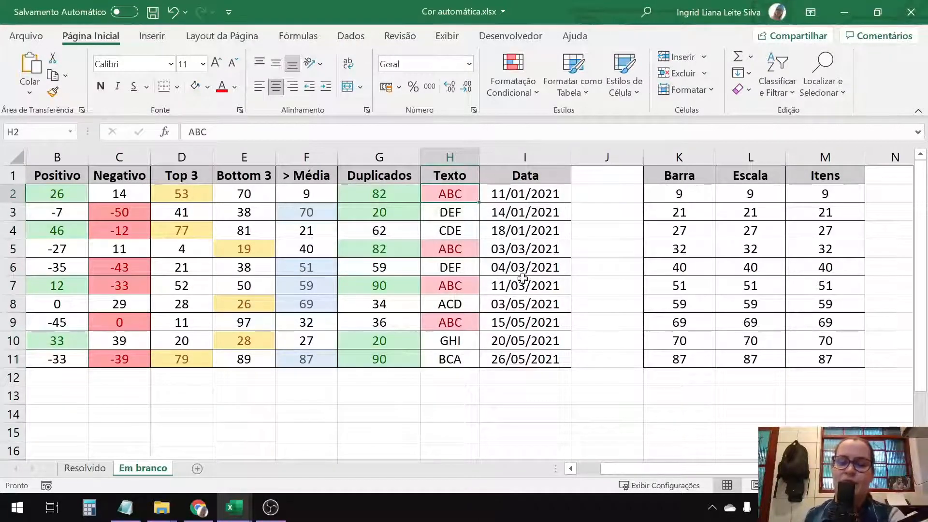
Step: Select the dates in I2:I11 and start a "Uma Data que Ocorre" conditional formatting rule on them
{"action": "left_click", "coordinate": [555, 192]}
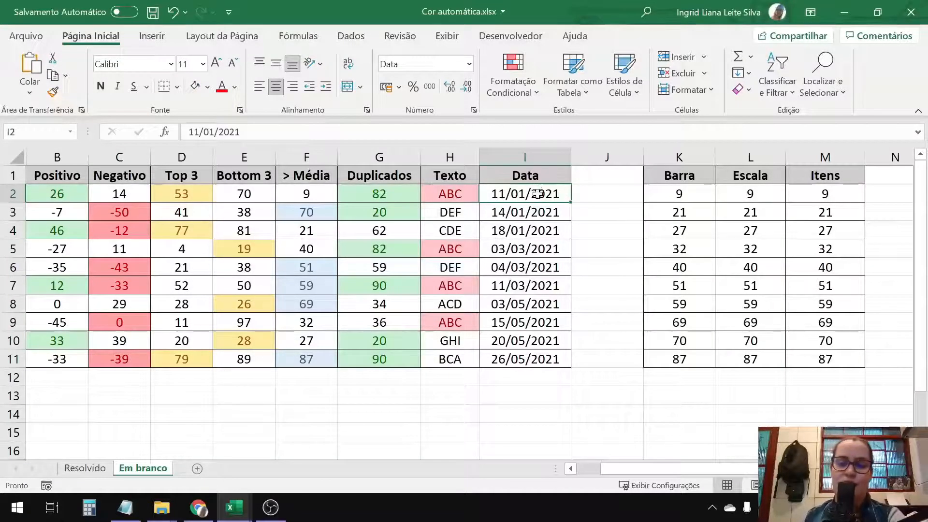
{"action": "left_click_drag", "start_coordinate": [538, 194], "coordinate": [543, 360]}
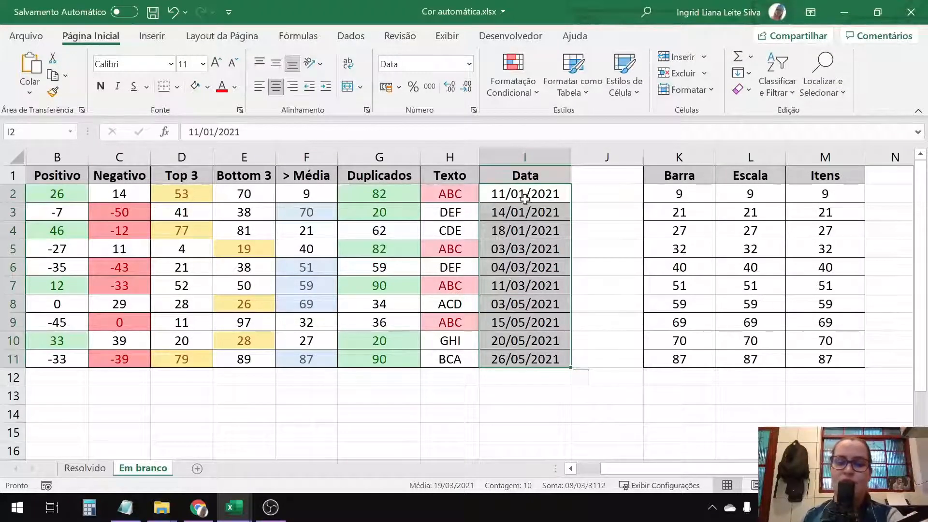
{"action": "left_click", "coordinate": [528, 88]}
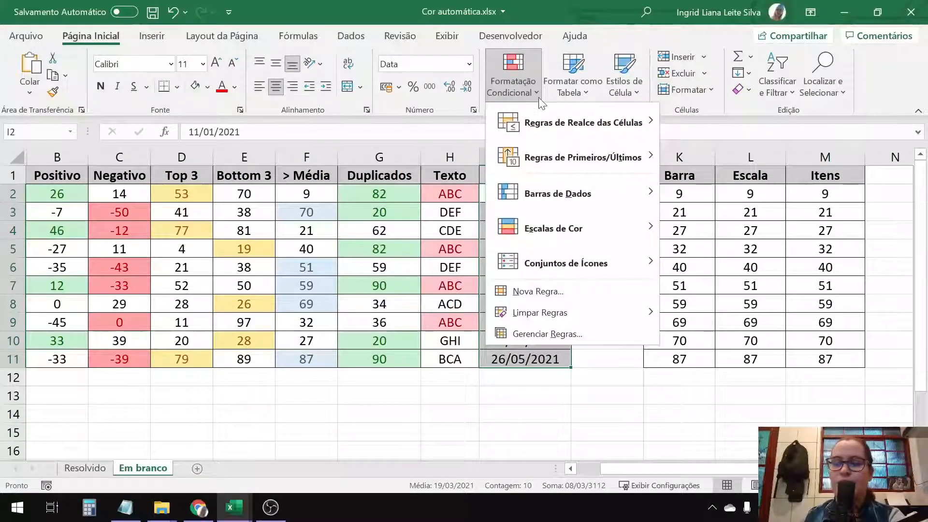
{"action": "mouse_move", "coordinate": [561, 126]}
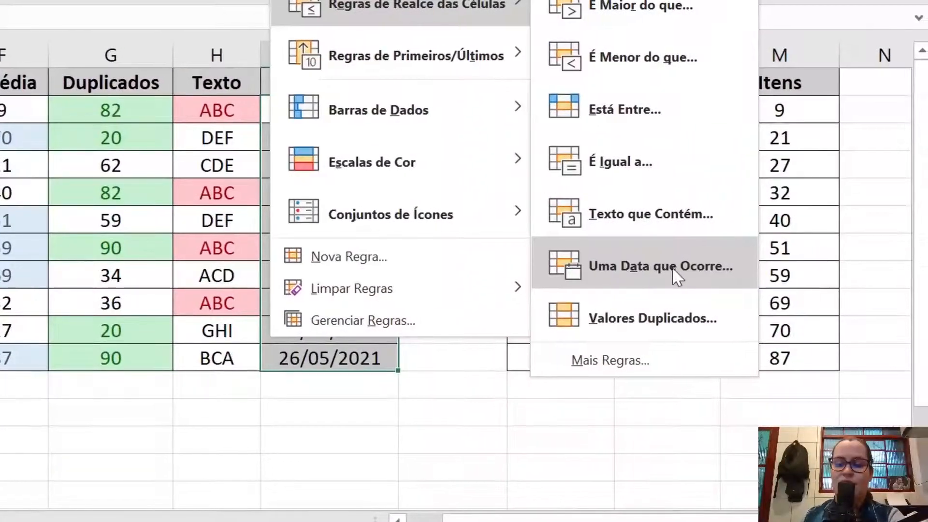
{"action": "left_click", "coordinate": [672, 266]}
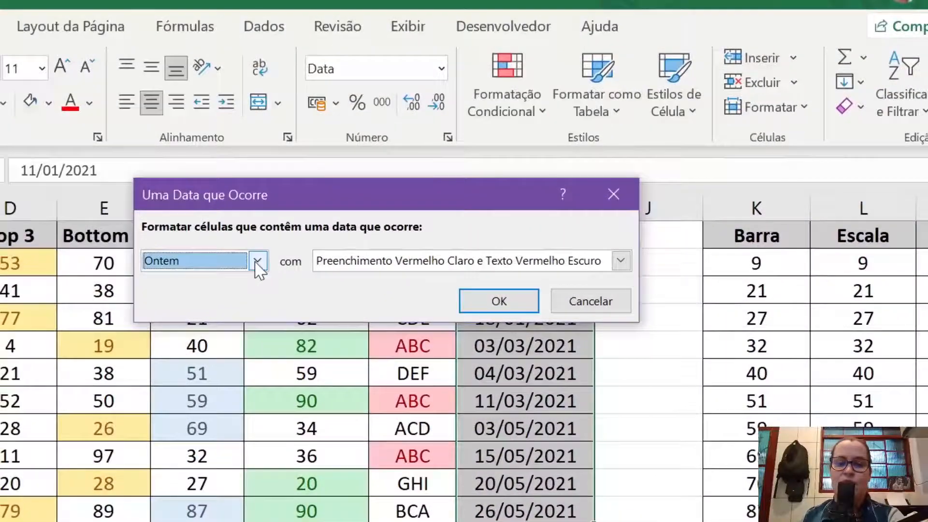
Step: Set the date rule to Mês passado with Preenchimento Verde e Texto Verde Escuro and apply it
{"action": "left_click", "coordinate": [75, 159]}
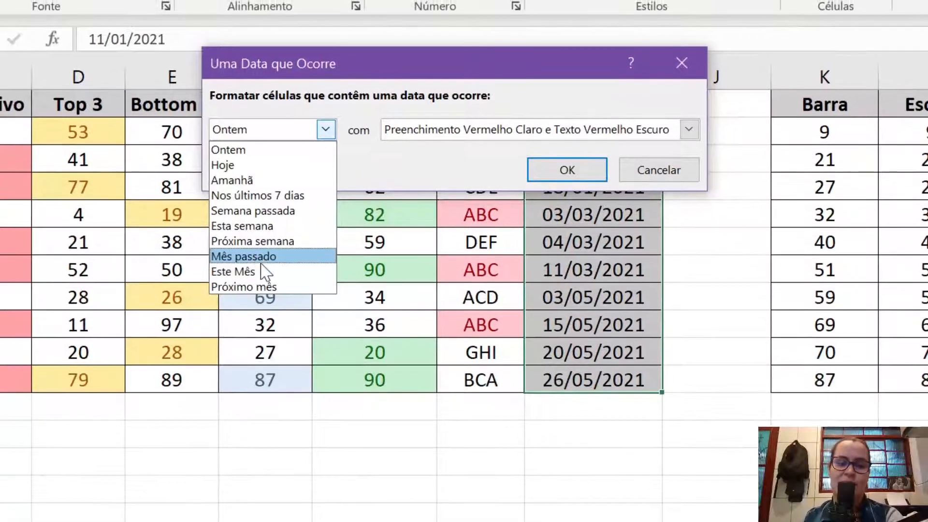
{"action": "left_click", "coordinate": [262, 262]}
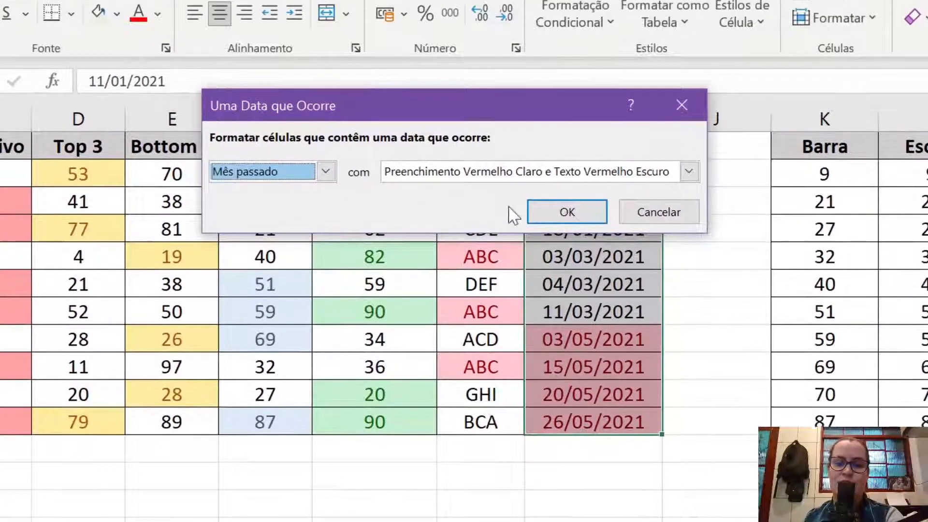
{"action": "left_click", "coordinate": [536, 130]}
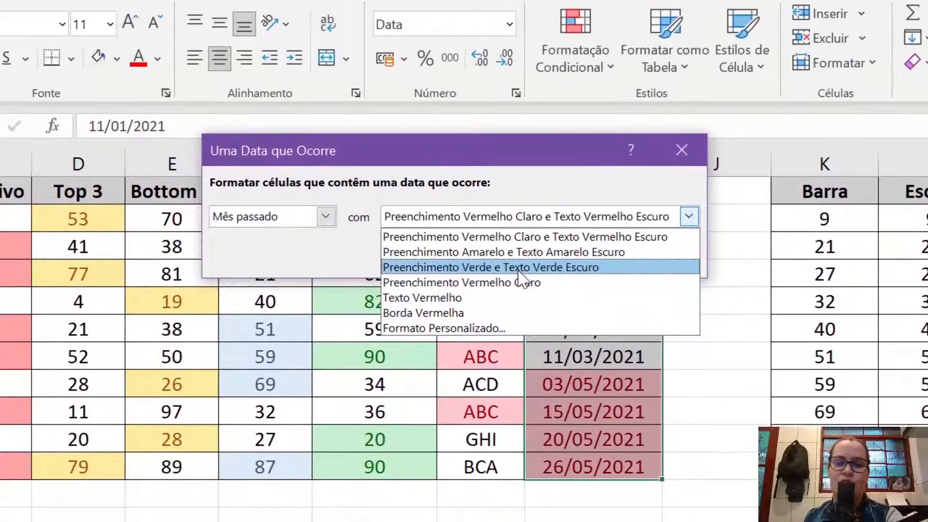
{"action": "left_click", "coordinate": [522, 284]}
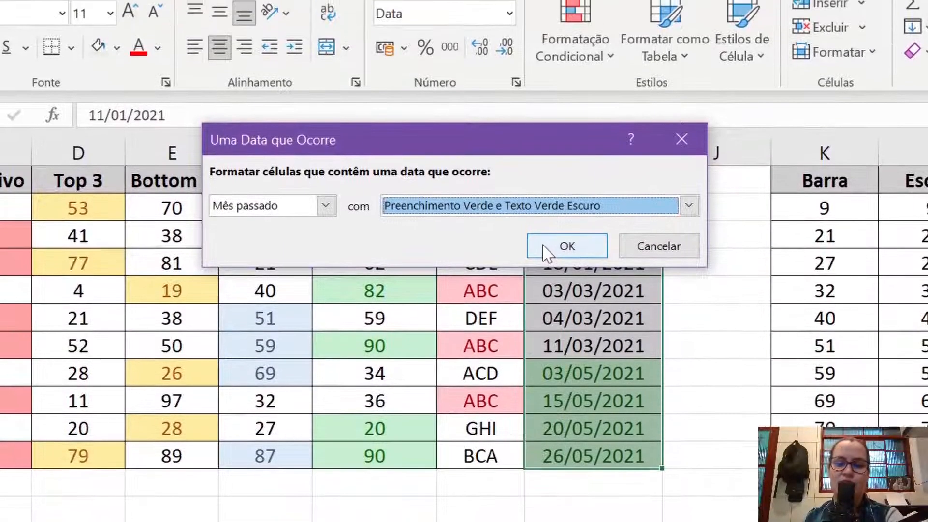
{"action": "left_click", "coordinate": [566, 247]}
{"action": "left_click", "coordinate": [715, 373]}
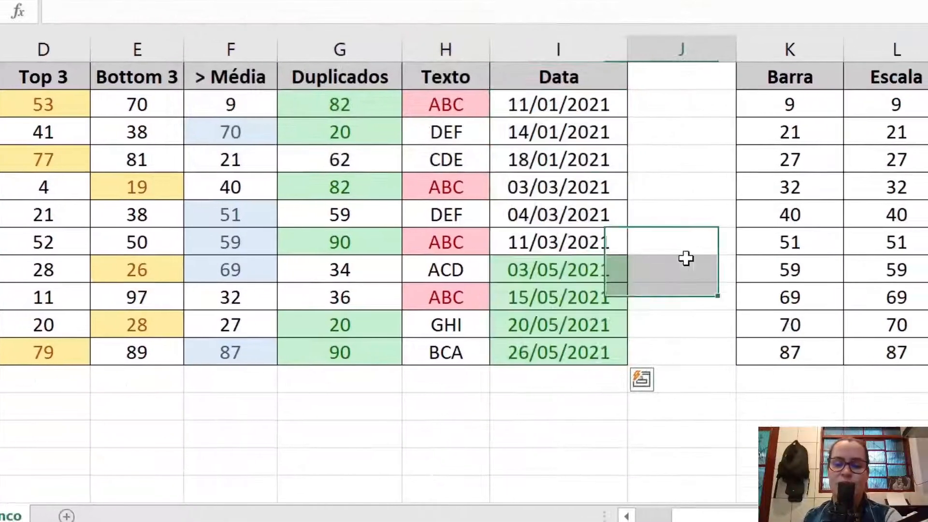
Step: Review the highlighted dates in I8:I11 of the Data column
{"action": "left_click_drag", "start_coordinate": [583, 264], "coordinate": [578, 351]}
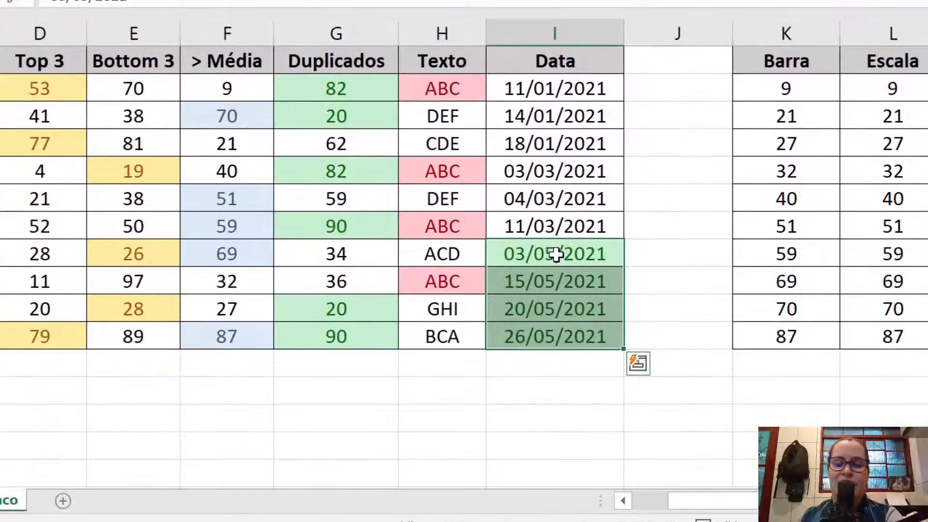
{"action": "left_click", "coordinate": [556, 255]}
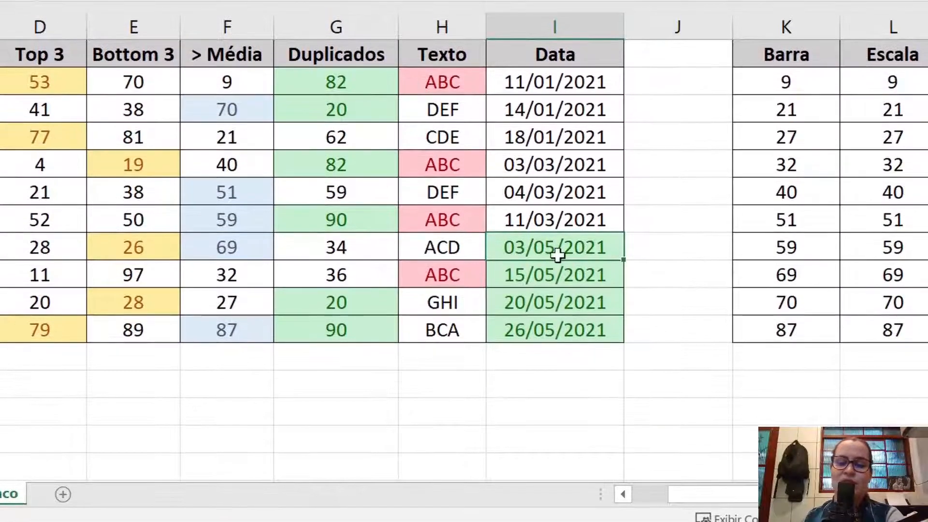
{"action": "left_click_drag", "start_coordinate": [558, 255], "coordinate": [575, 319]}
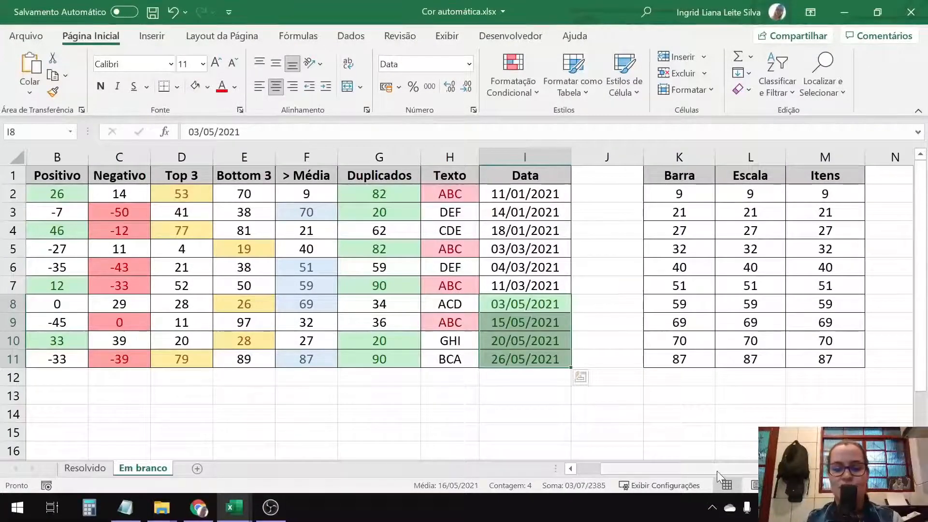
Step: Apply the gradient-fill Barra de Dados Roxa data bars to the Barra values in K2:K11 and review the column
{"action": "left_click_drag", "start_coordinate": [718, 470], "coordinate": [803, 467]}
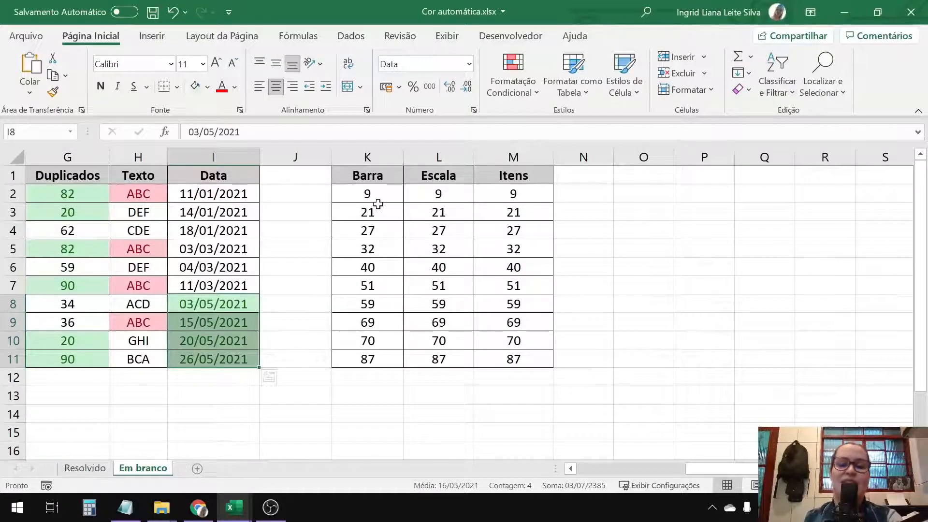
{"action": "left_click", "coordinate": [379, 207]}
{"action": "left_click", "coordinate": [381, 194]}
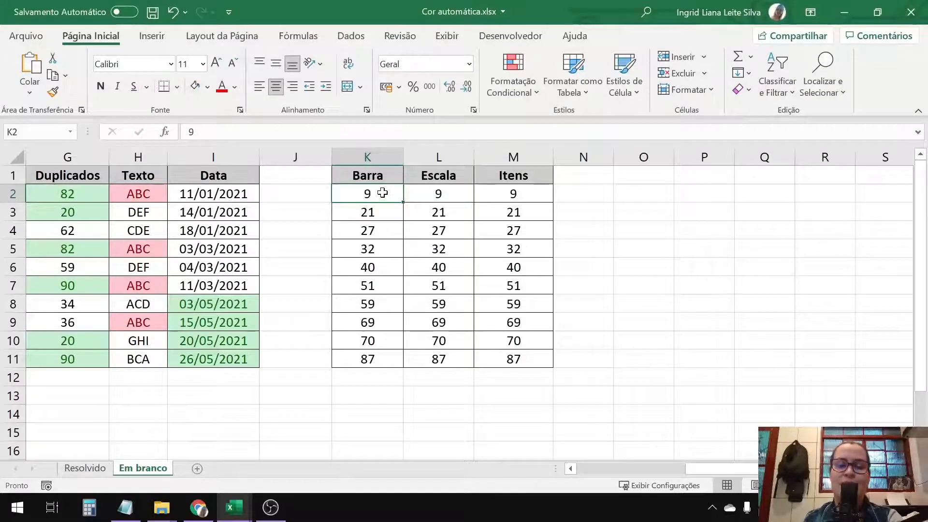
{"action": "left_click_drag", "start_coordinate": [379, 197], "coordinate": [368, 358]}
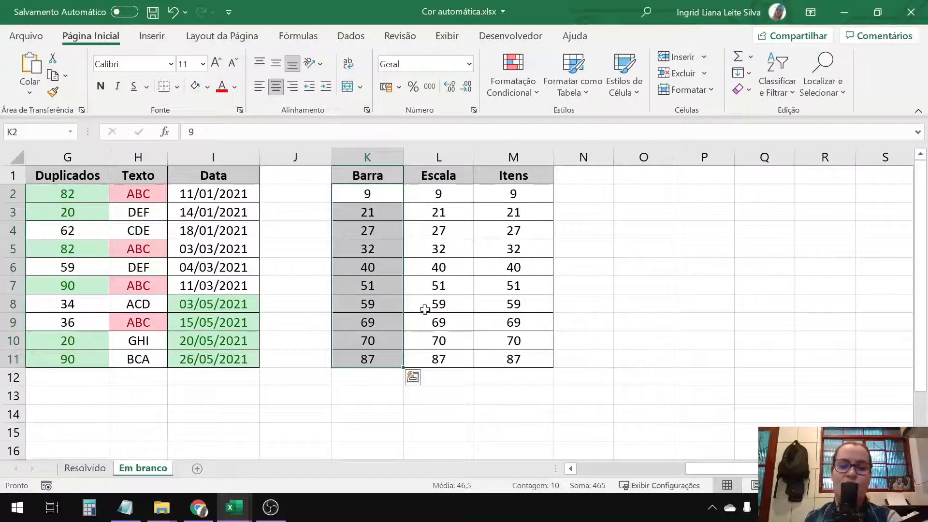
{"action": "left_click", "coordinate": [518, 83]}
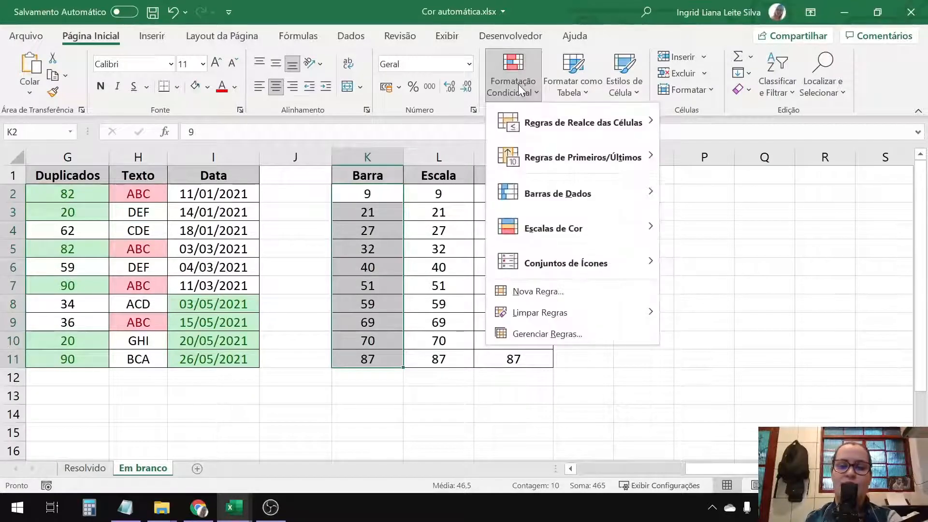
{"action": "mouse_move", "coordinate": [536, 190]}
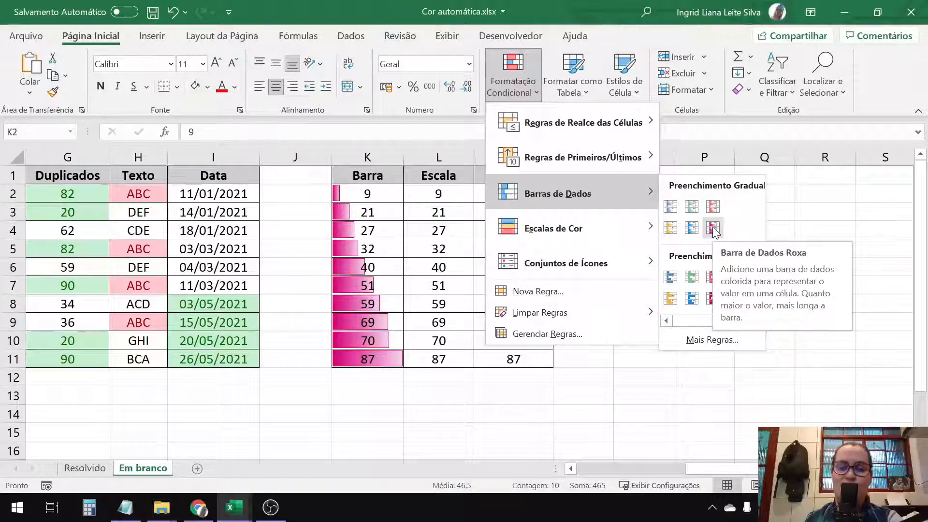
{"action": "left_click", "coordinate": [713, 227]}
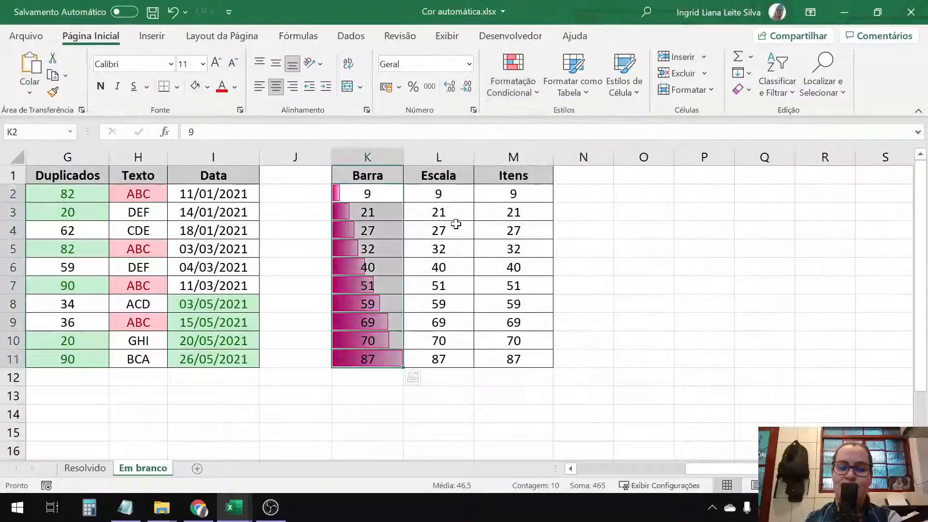
{"action": "left_click", "coordinate": [388, 194]}
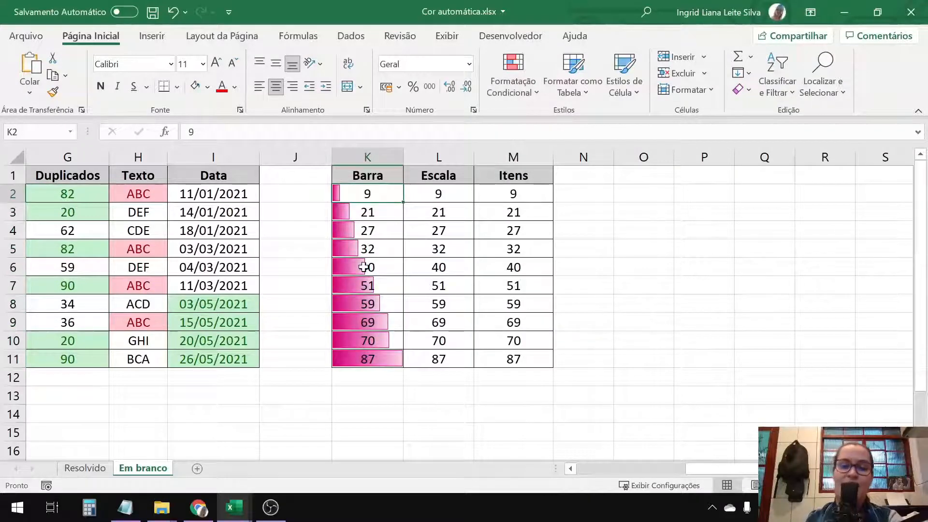
{"action": "left_click_drag", "start_coordinate": [368, 193], "coordinate": [383, 364]}
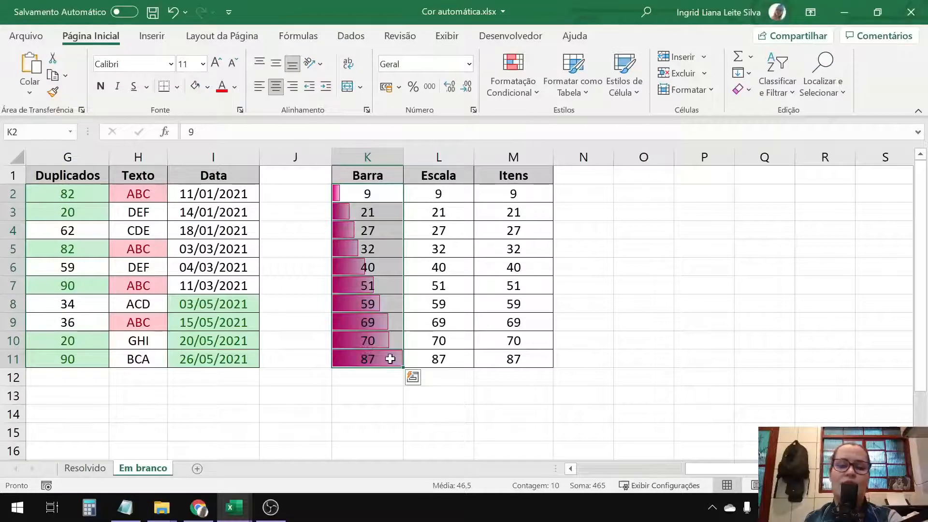
Step: Test the data bars by setting K4 to 50 and changing it to 42, and compare it with K11
{"action": "left_click", "coordinate": [381, 235]}
{"action": "type", "text": "50"}
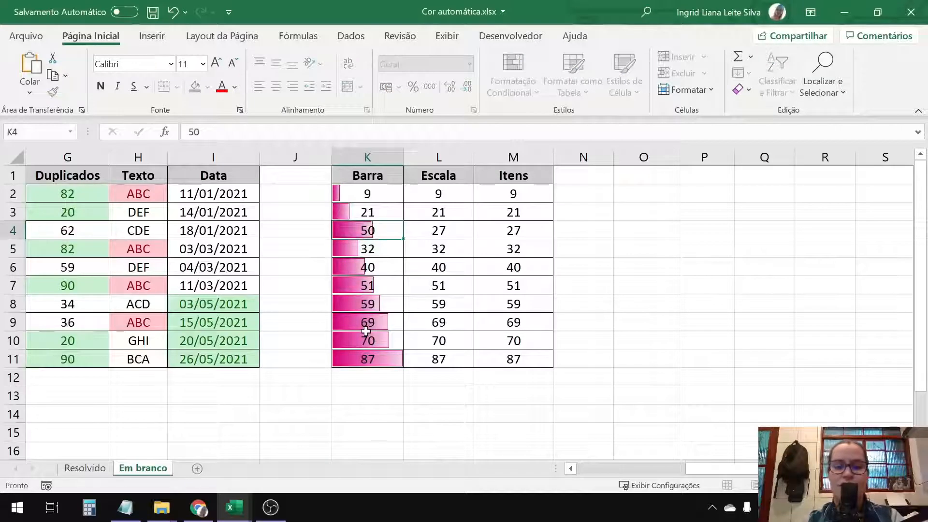
{"action": "key", "text": "Return"}
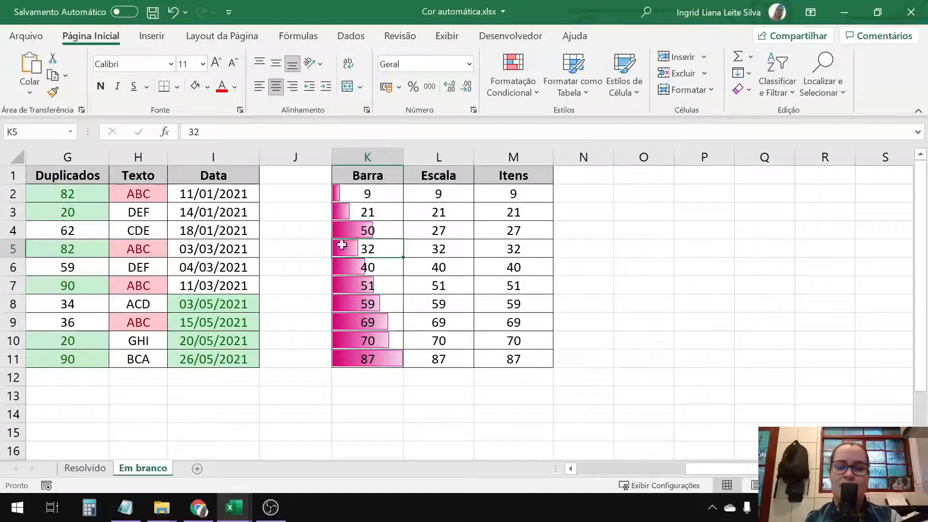
{"action": "left_click", "coordinate": [365, 222]}
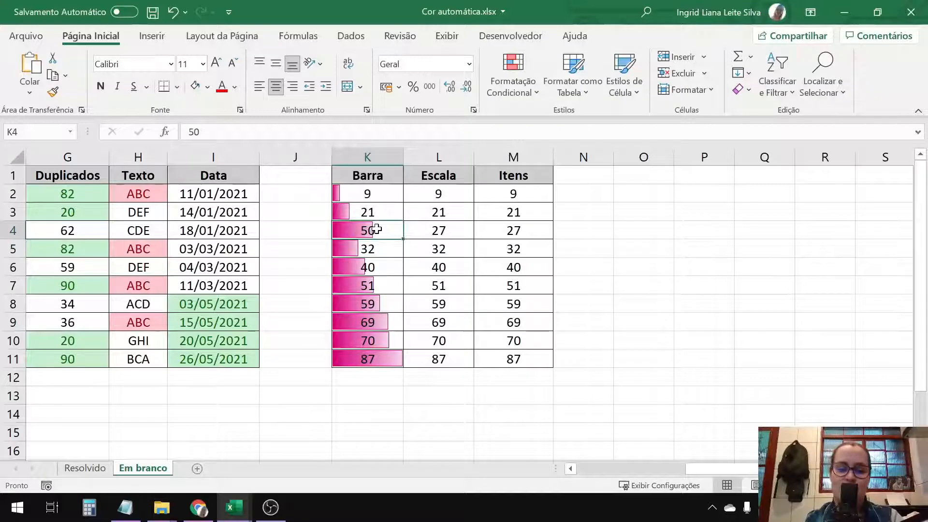
{"action": "type", "text": "42"}
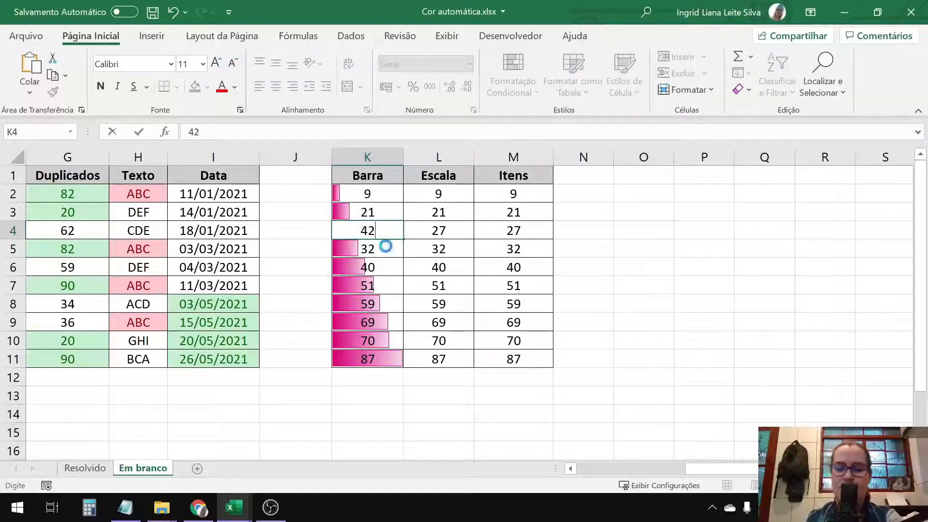
{"action": "key", "text": "Return"}
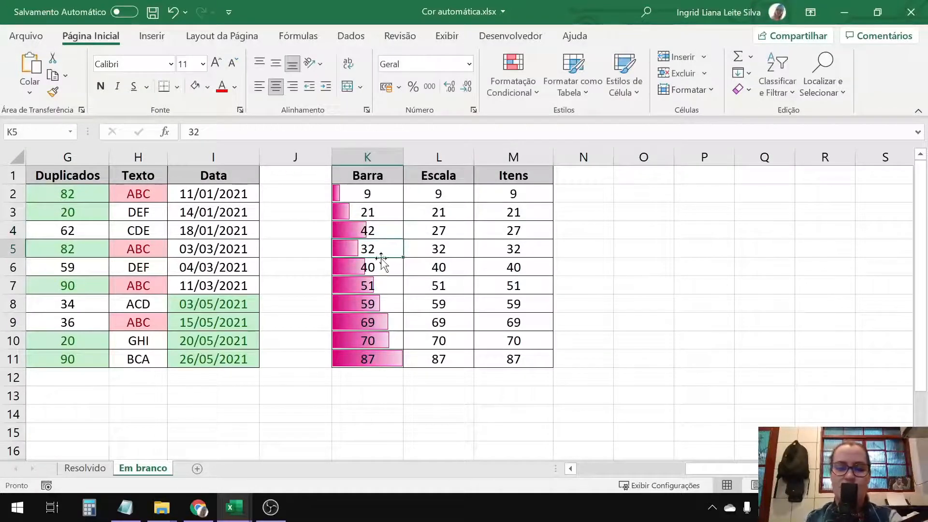
{"action": "left_click", "coordinate": [381, 219]}
{"action": "left_click", "coordinate": [382, 226]}
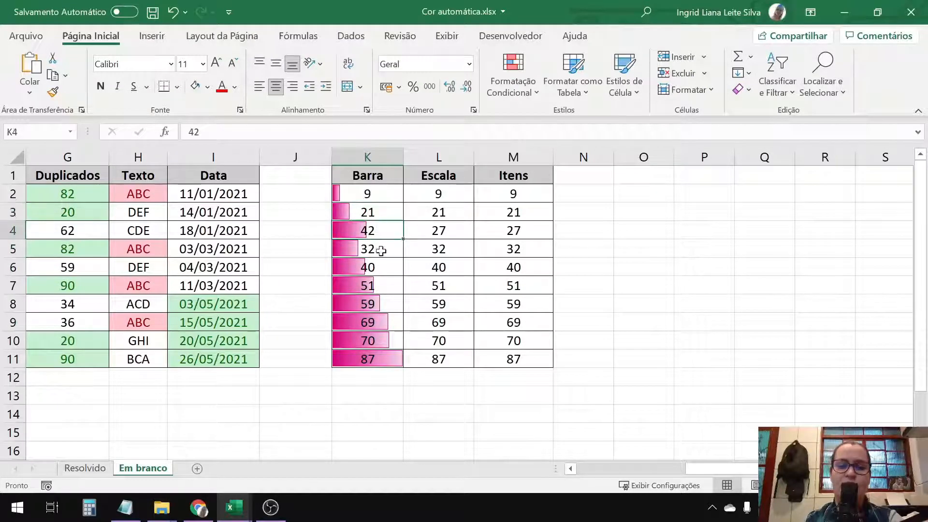
{"action": "left_click", "coordinate": [378, 359]}
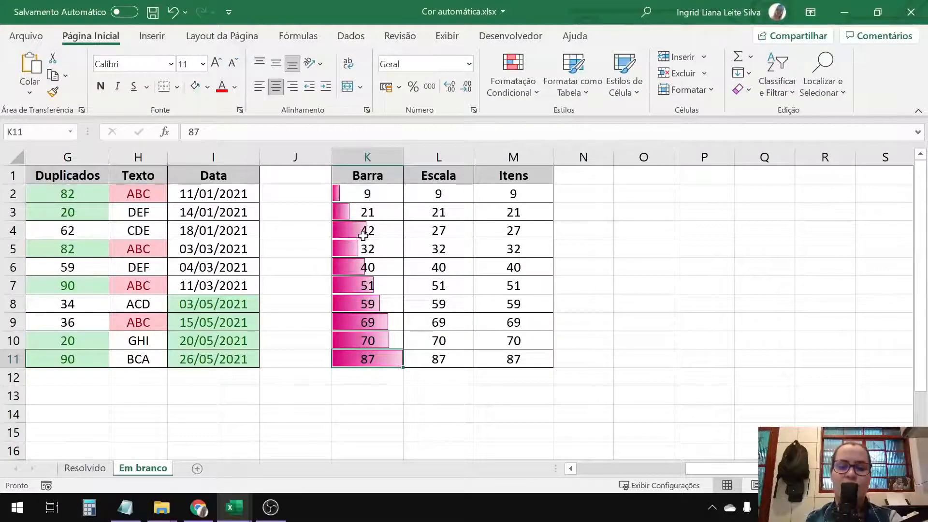
Step: Test a smaller bar by setting K4 to 23, and restore the cell to 27
{"action": "left_click", "coordinate": [365, 236]}
{"action": "type", "text": "2"}
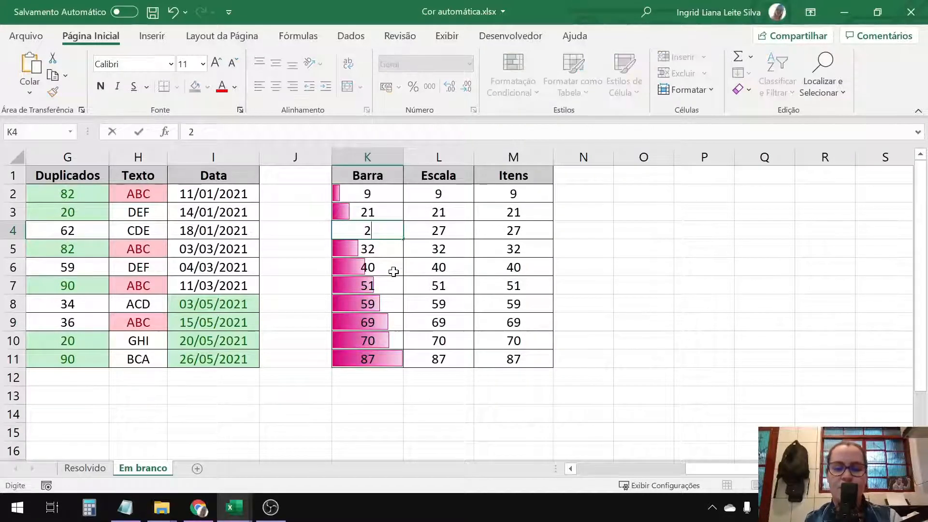
{"action": "type", "text": "2"}
{"action": "key", "text": "BackSpace"}
{"action": "type", "text": "3"}
{"action": "key", "text": "Return"}
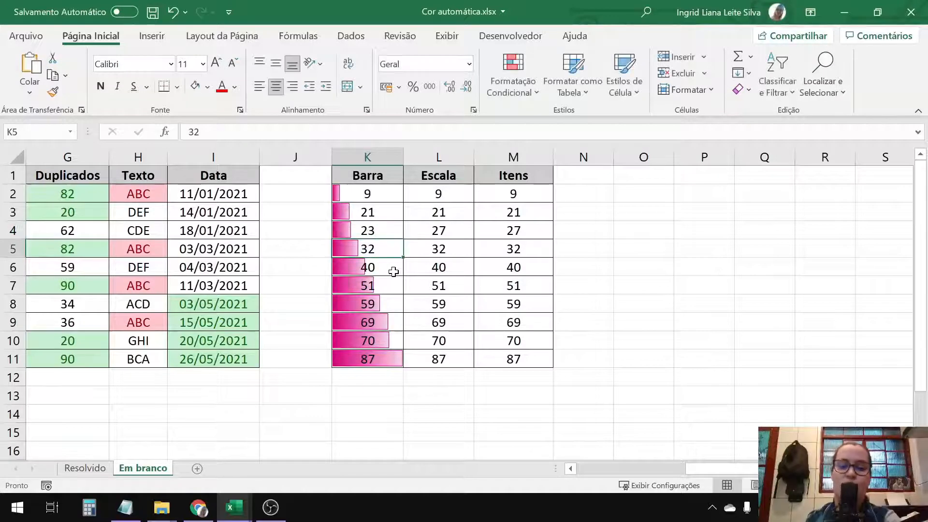
{"action": "left_click", "coordinate": [363, 238]}
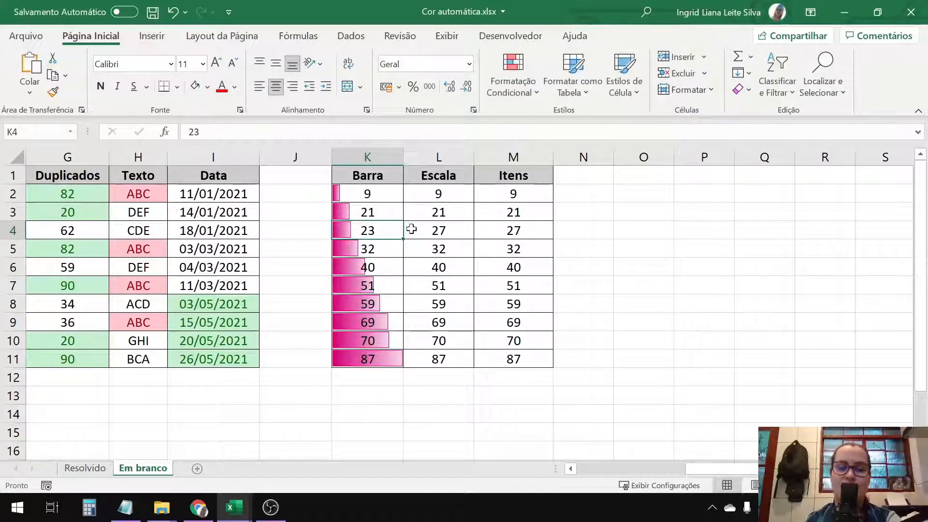
{"action": "type", "text": "27"}
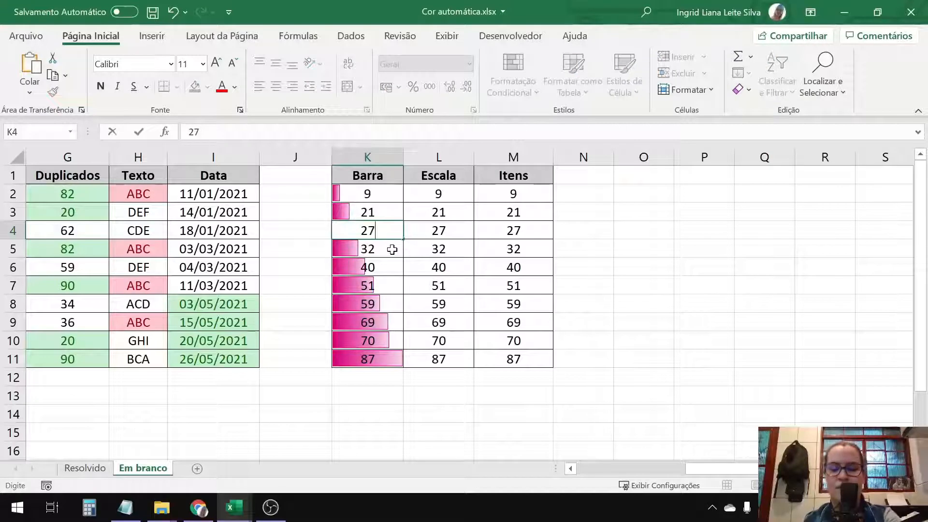
{"action": "key", "text": "Return"}
Step: Apply the green-yellow-red colour scale to the Escala values in L2:L11 and review the coloured cells
{"action": "left_click", "coordinate": [411, 191]}
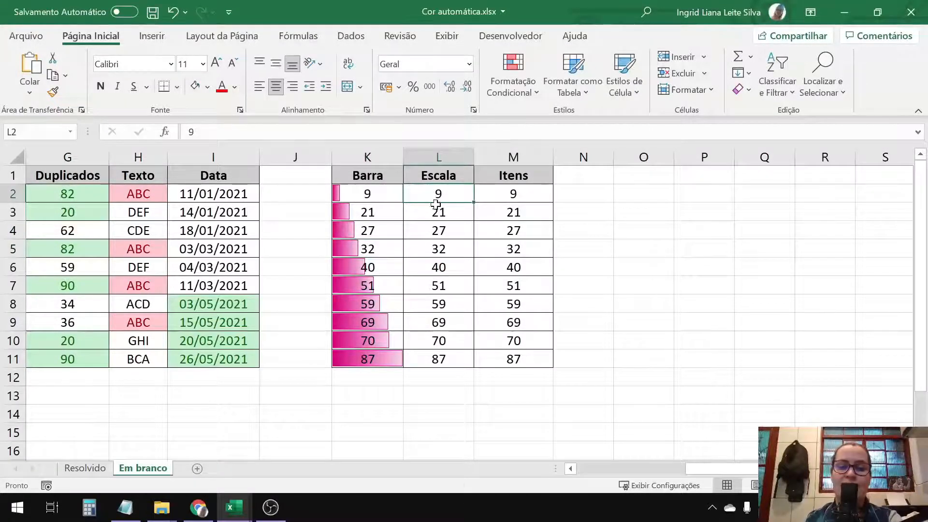
{"action": "left_click_drag", "start_coordinate": [436, 204], "coordinate": [460, 356]}
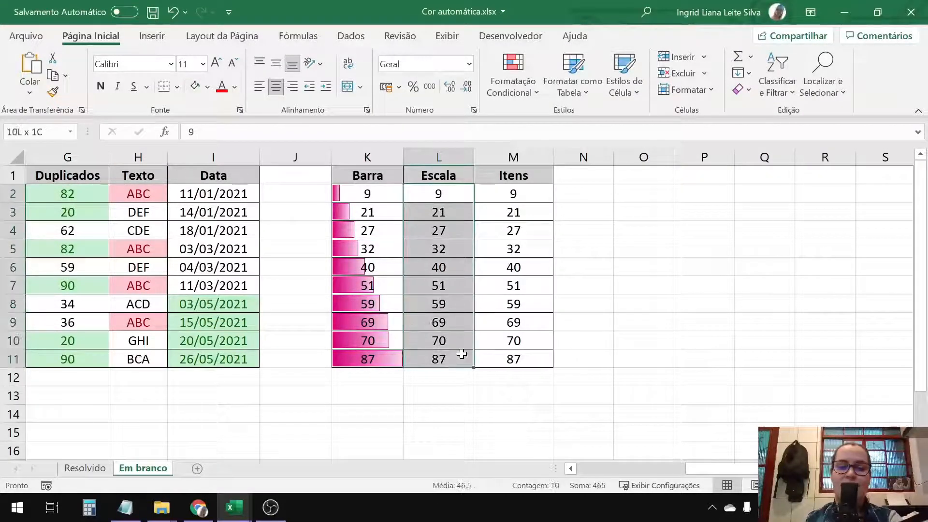
{"action": "left_click", "coordinate": [517, 99]}
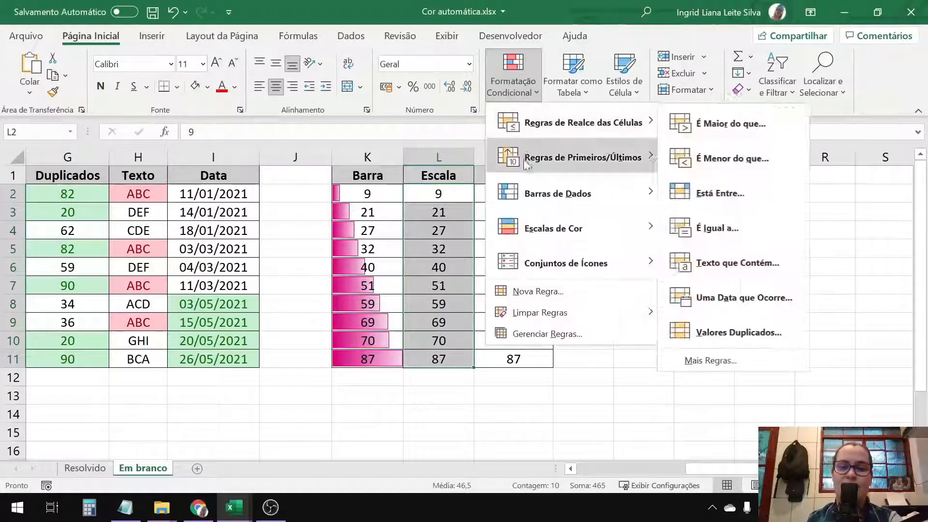
{"action": "mouse_move", "coordinate": [534, 235]}
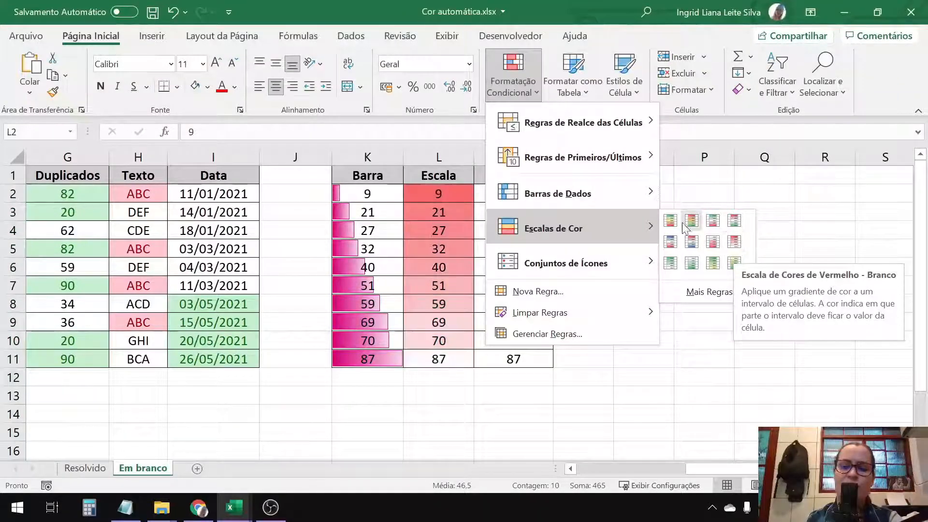
{"action": "left_click", "coordinate": [669, 219]}
{"action": "left_click", "coordinate": [457, 191]}
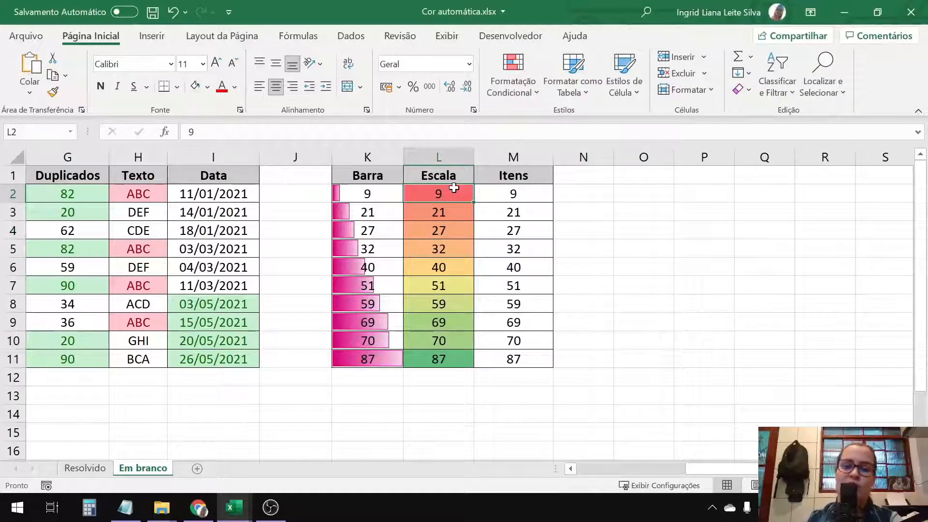
{"action": "left_click", "coordinate": [449, 359]}
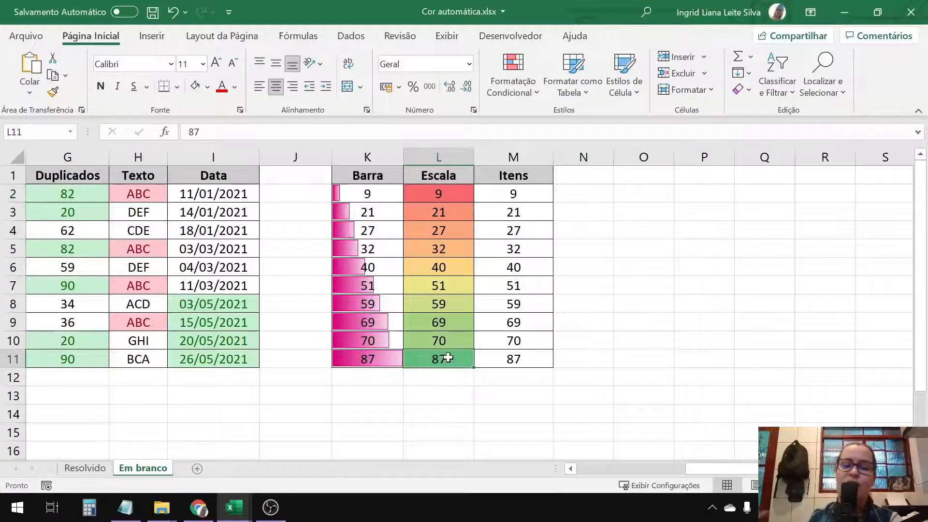
{"action": "left_click_drag", "start_coordinate": [433, 217], "coordinate": [447, 360]}
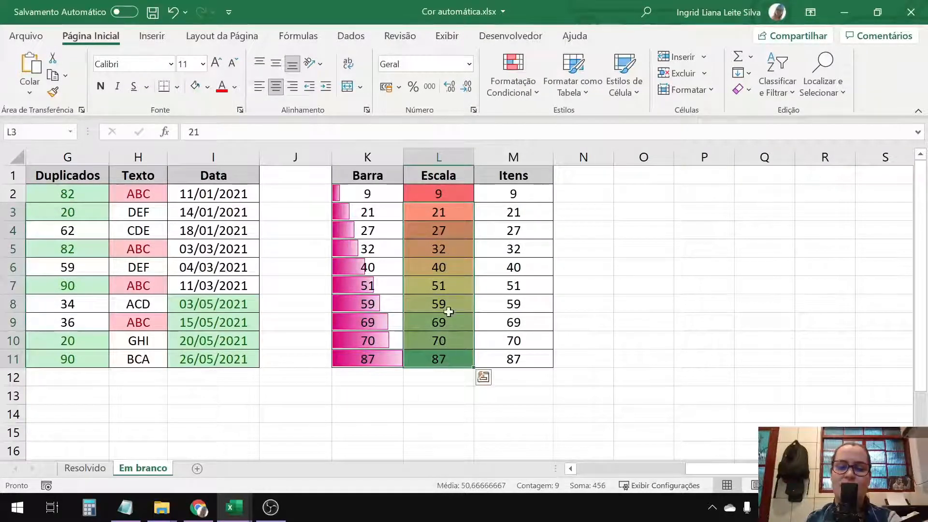
{"action": "left_click", "coordinate": [445, 201]}
{"action": "left_click_drag", "start_coordinate": [445, 201], "coordinate": [443, 360]}
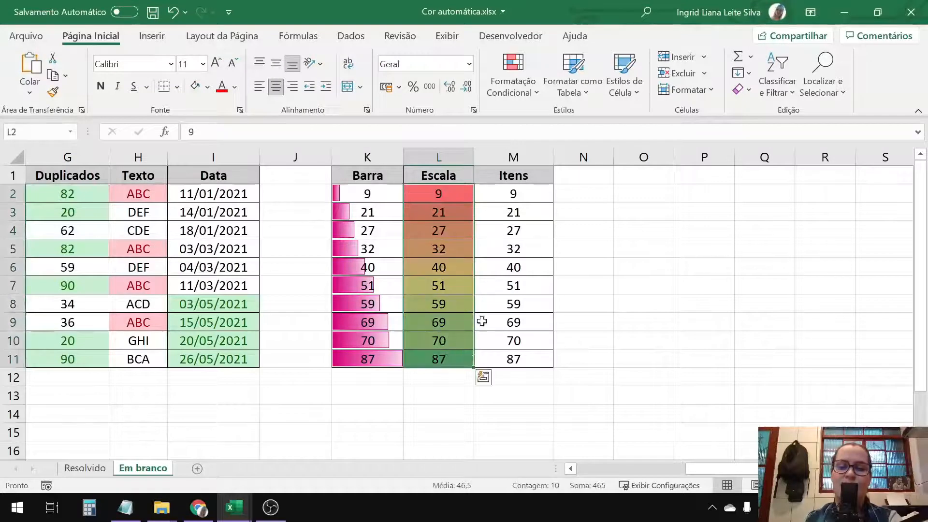
Step: Apply the three-star rating icon set to the Itens values in M2:M11
{"action": "left_click", "coordinate": [541, 253]}
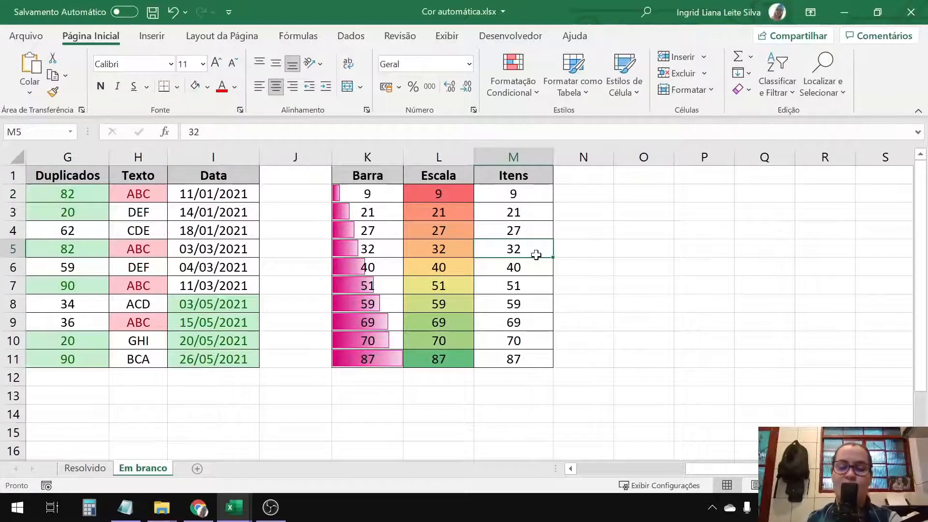
{"action": "left_click", "coordinate": [908, 468]}
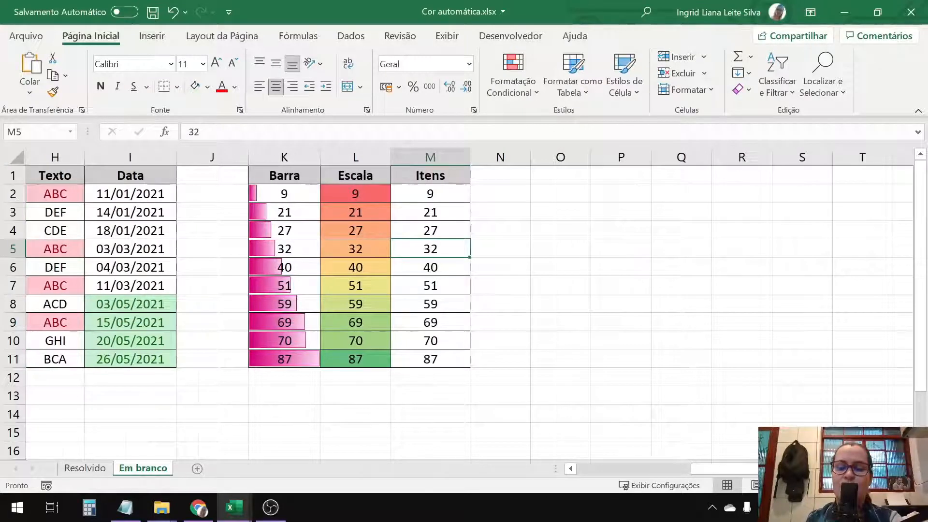
{"action": "left_click", "coordinate": [908, 468]}
{"action": "left_click", "coordinate": [908, 469]}
{"action": "left_click", "coordinate": [308, 193]}
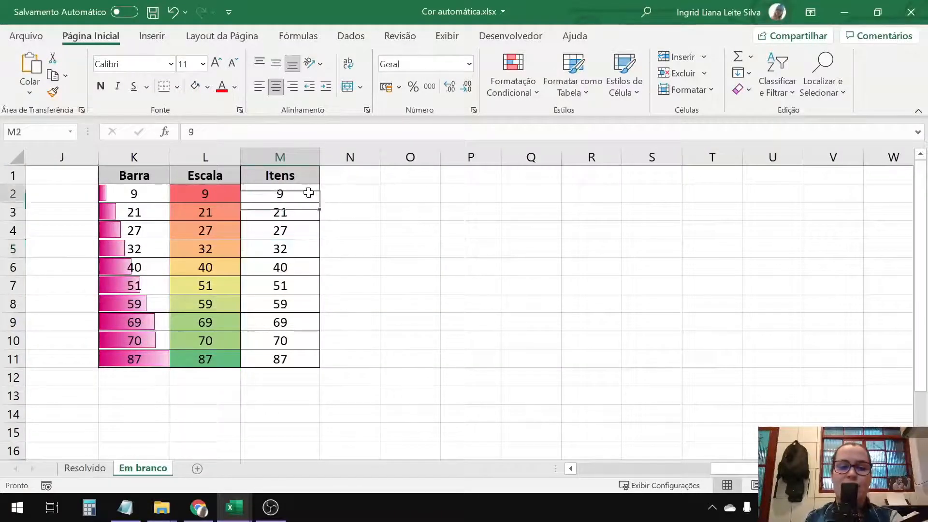
{"action": "left_click_drag", "start_coordinate": [308, 193], "coordinate": [292, 358]}
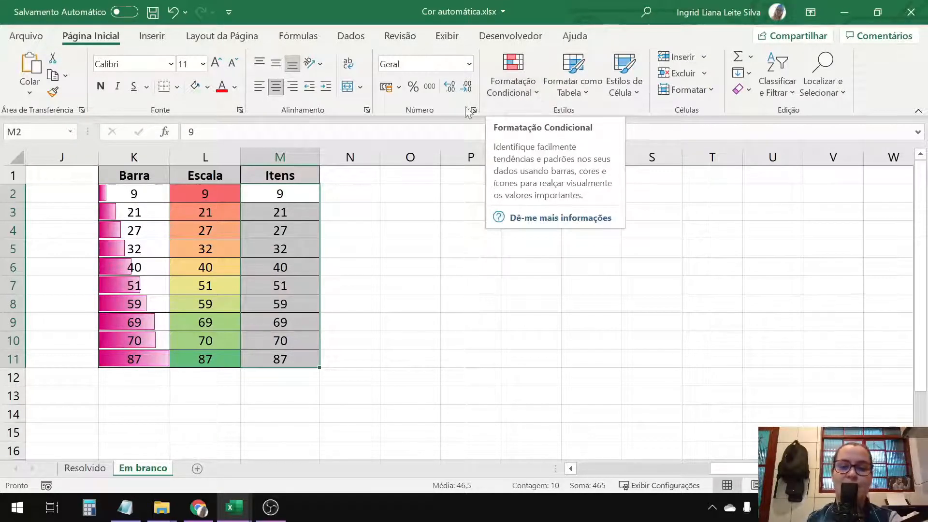
{"action": "left_click", "coordinate": [498, 86]}
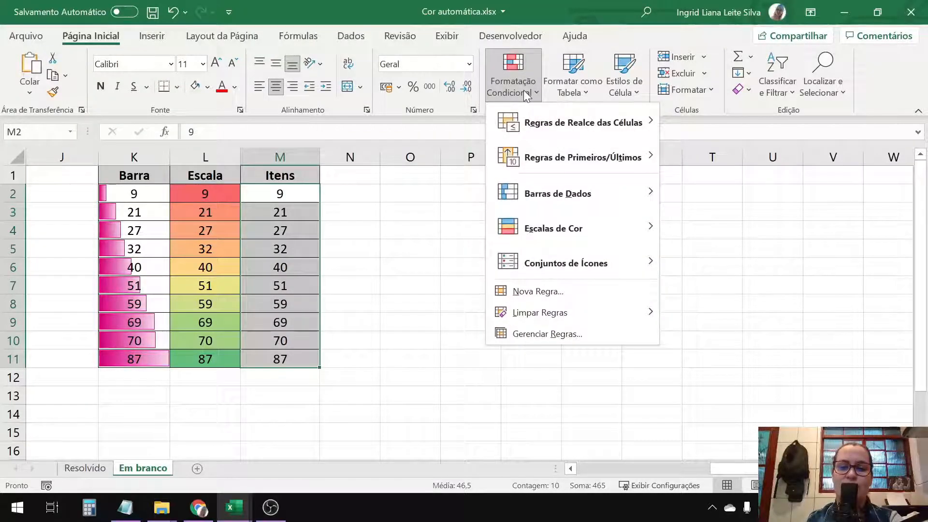
{"action": "mouse_move", "coordinate": [559, 269]}
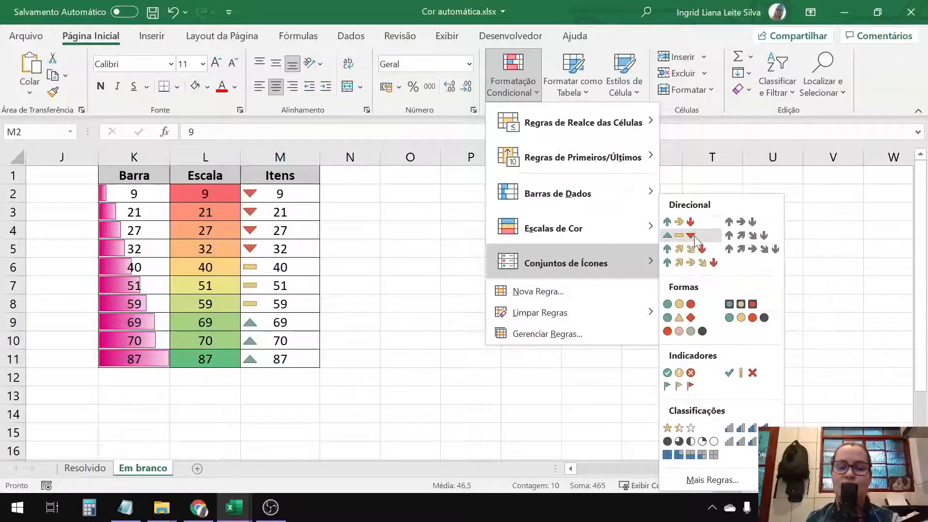
{"action": "left_click", "coordinate": [679, 428]}
Step: Compare the star icons of the smallest Itens values in M2:M5 with those of the largest in M9:M11
{"action": "left_click", "coordinate": [303, 194]}
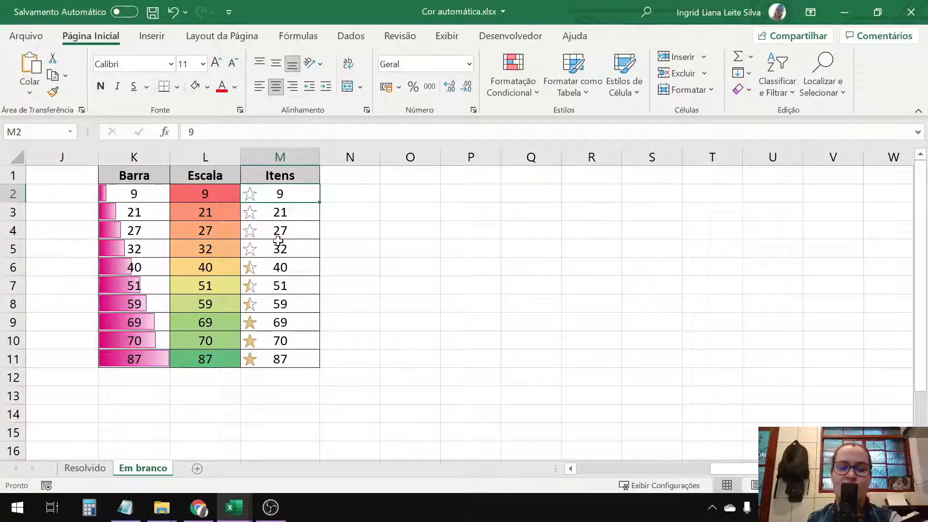
{"action": "left_click", "coordinate": [287, 356]}
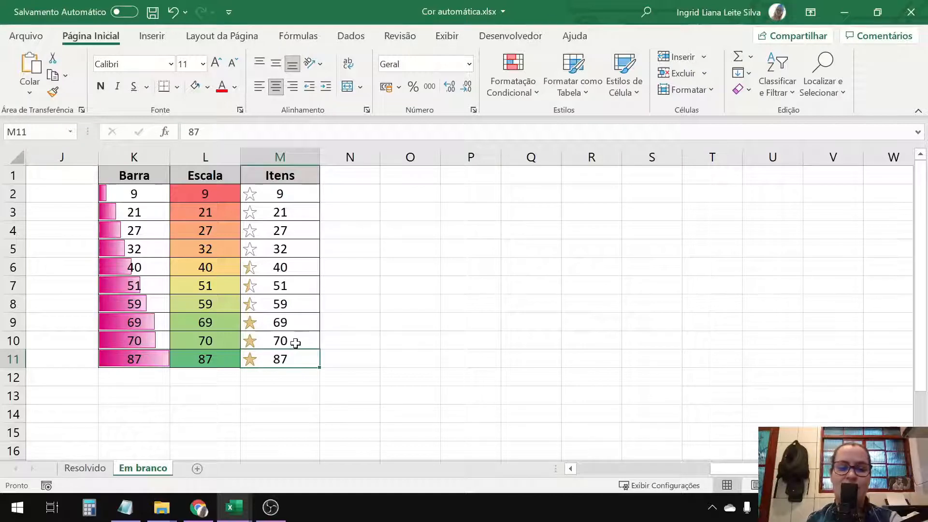
{"action": "left_click_drag", "start_coordinate": [297, 341], "coordinate": [296, 198]}
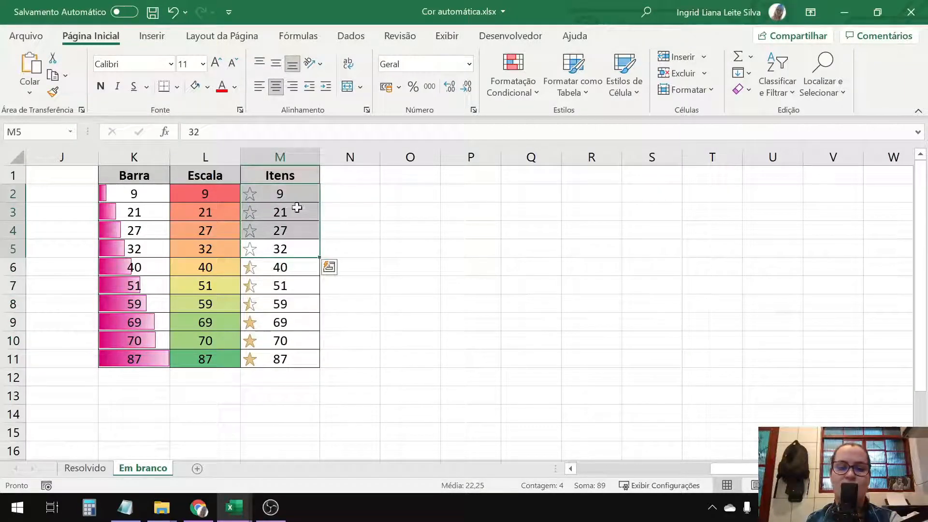
{"action": "left_click_drag", "start_coordinate": [281, 322], "coordinate": [282, 358]}
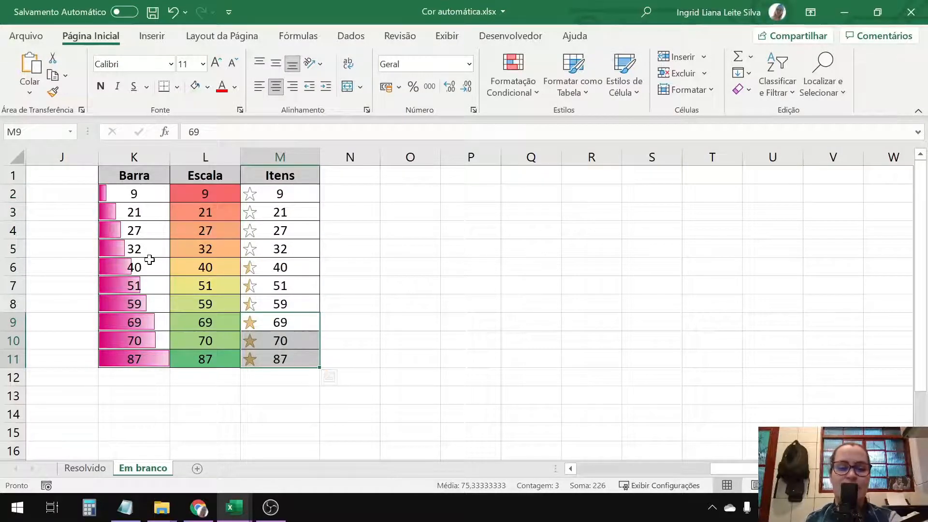
Step: Review the data bars, colour scale and star icons together across the Barra, Escala and Itens columns in K2:M11
{"action": "left_click_drag", "start_coordinate": [121, 183], "coordinate": [290, 360]}
{"action": "left_click", "coordinate": [450, 283]}
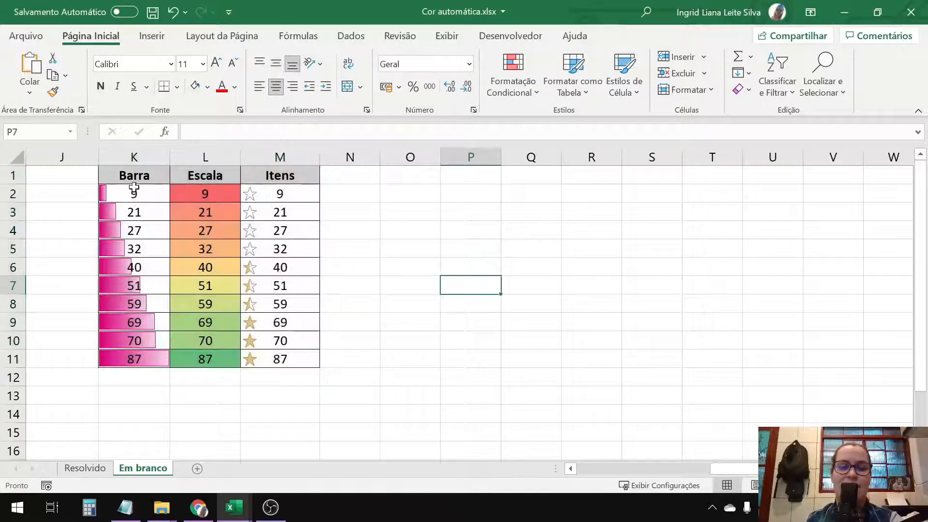
{"action": "left_click_drag", "start_coordinate": [134, 186], "coordinate": [280, 357]}
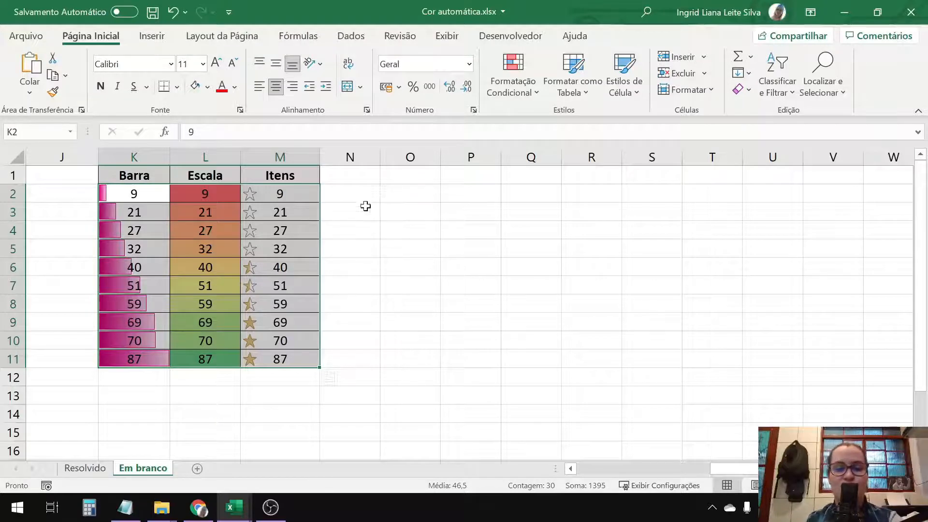
{"action": "left_click", "coordinate": [354, 187]}
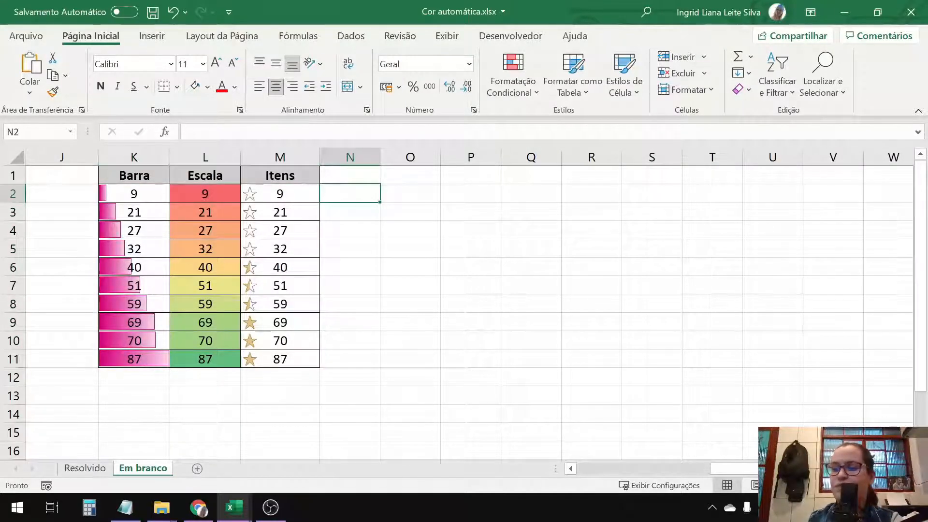